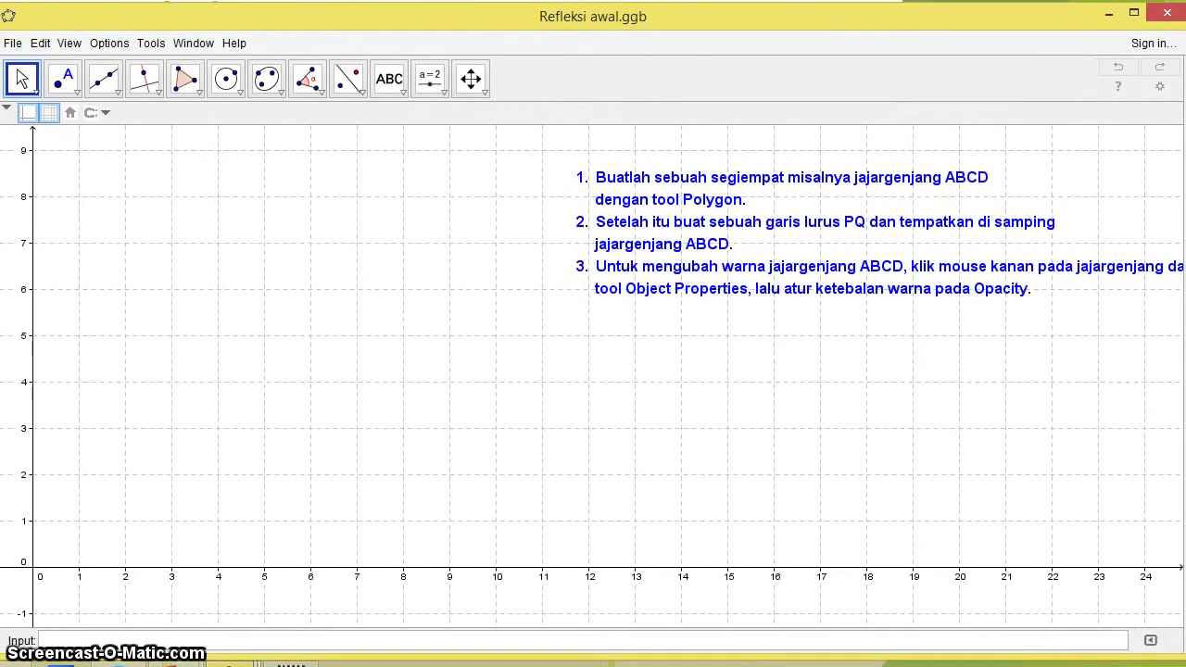
# Move the instruction text so it fits in the view, and draw a parallelogram polygon through (1, 1), (4, 1), (5, 3) and (2, 3)
pyautogui.moveTo(630, 232); pyautogui.dragTo(579, 202)
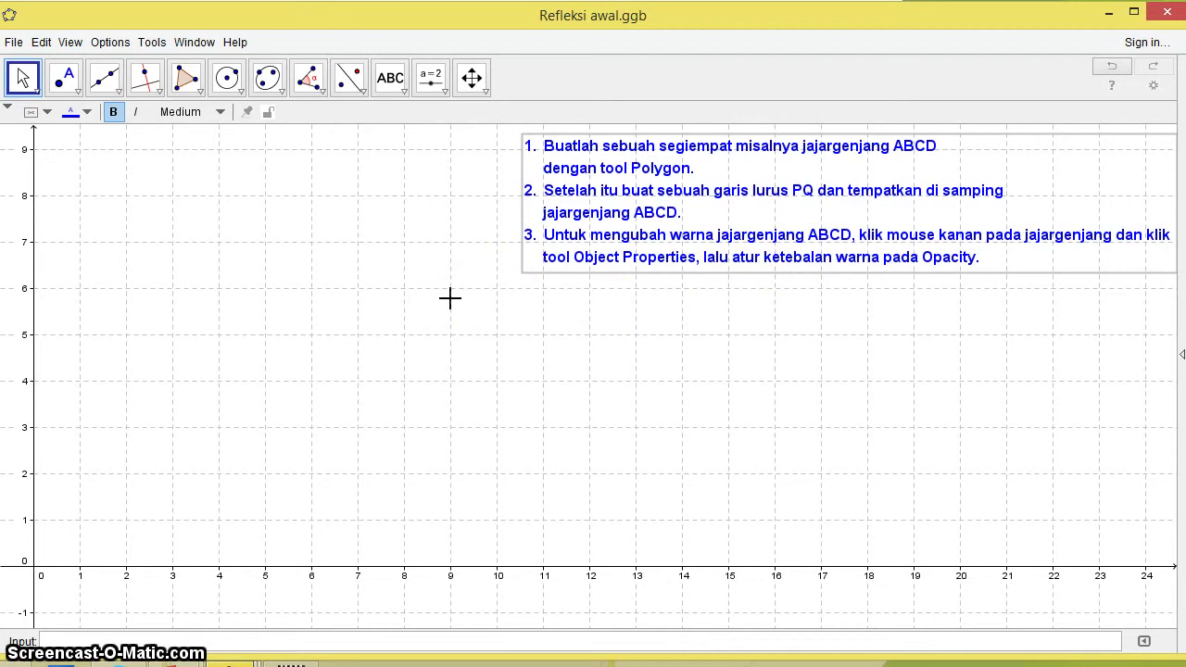
pyautogui.click(185, 82)
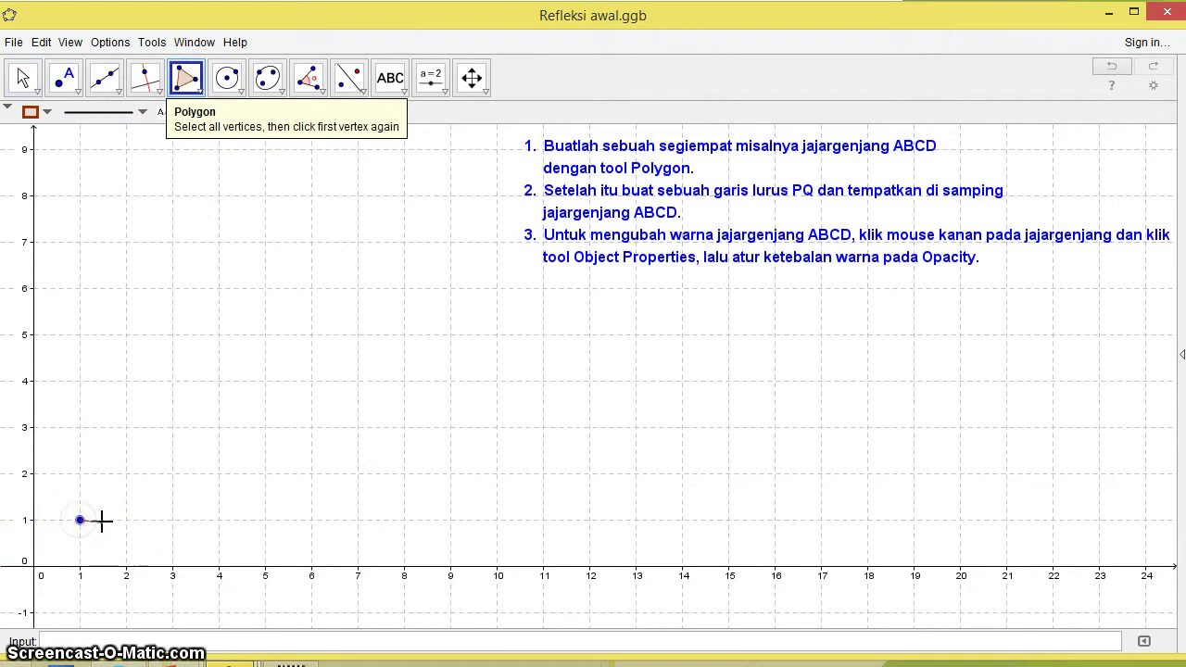
pyautogui.click(219, 520)
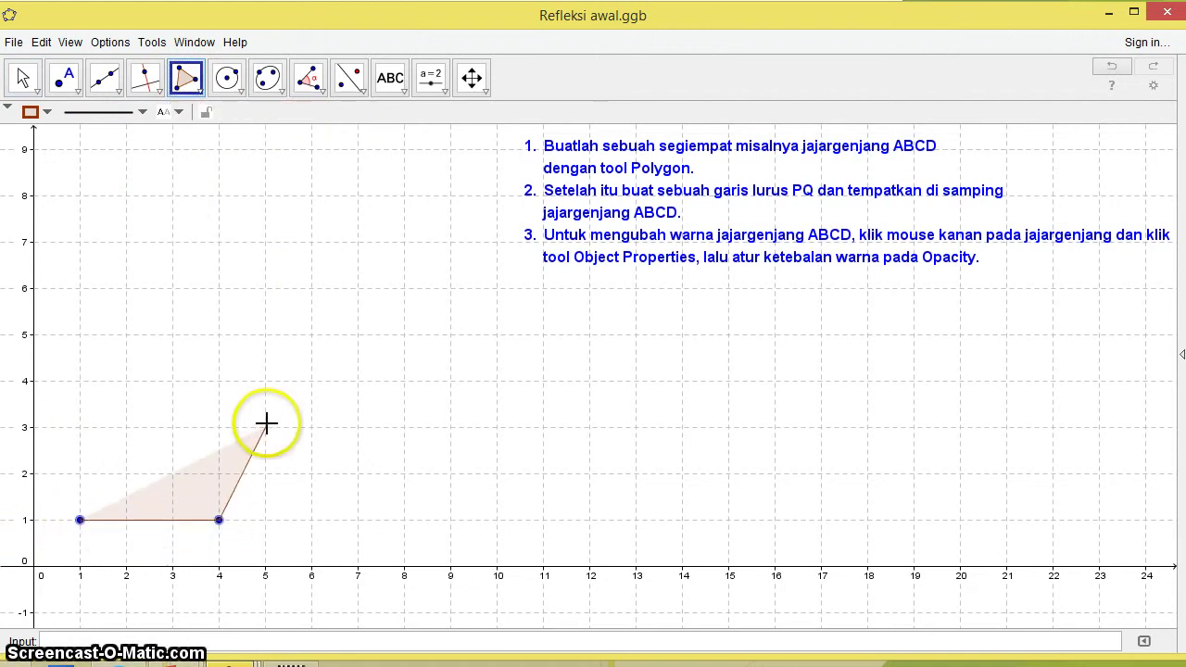
pyautogui.click(266, 426)
pyautogui.click(126, 427)
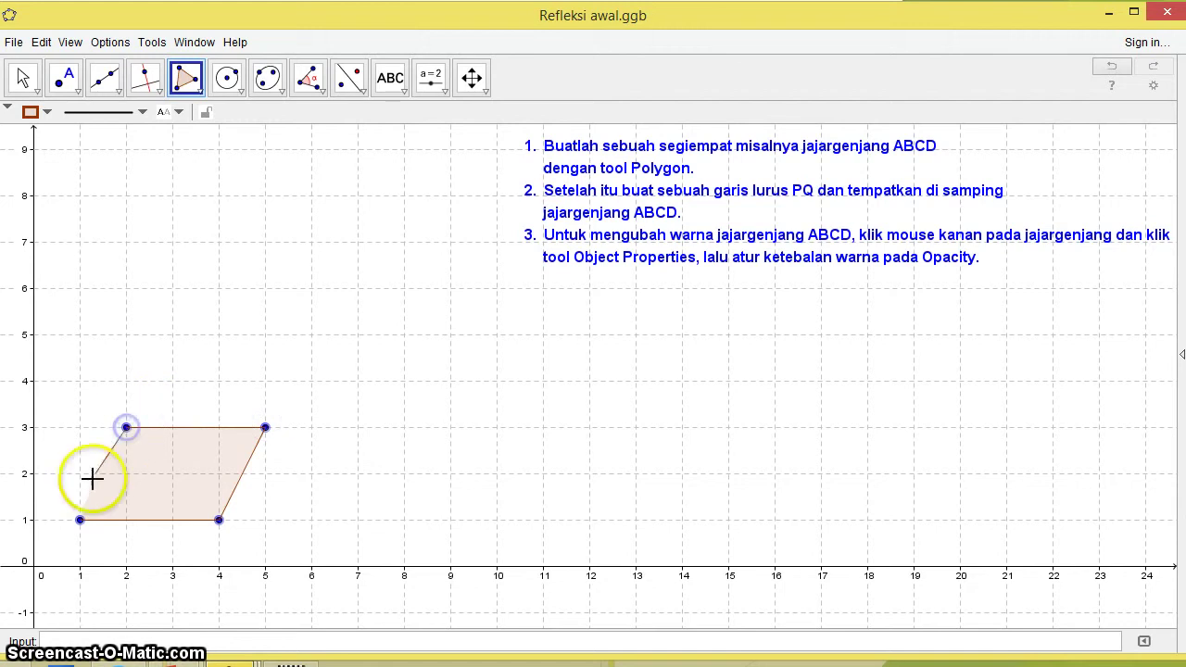
pyautogui.click(80, 519)
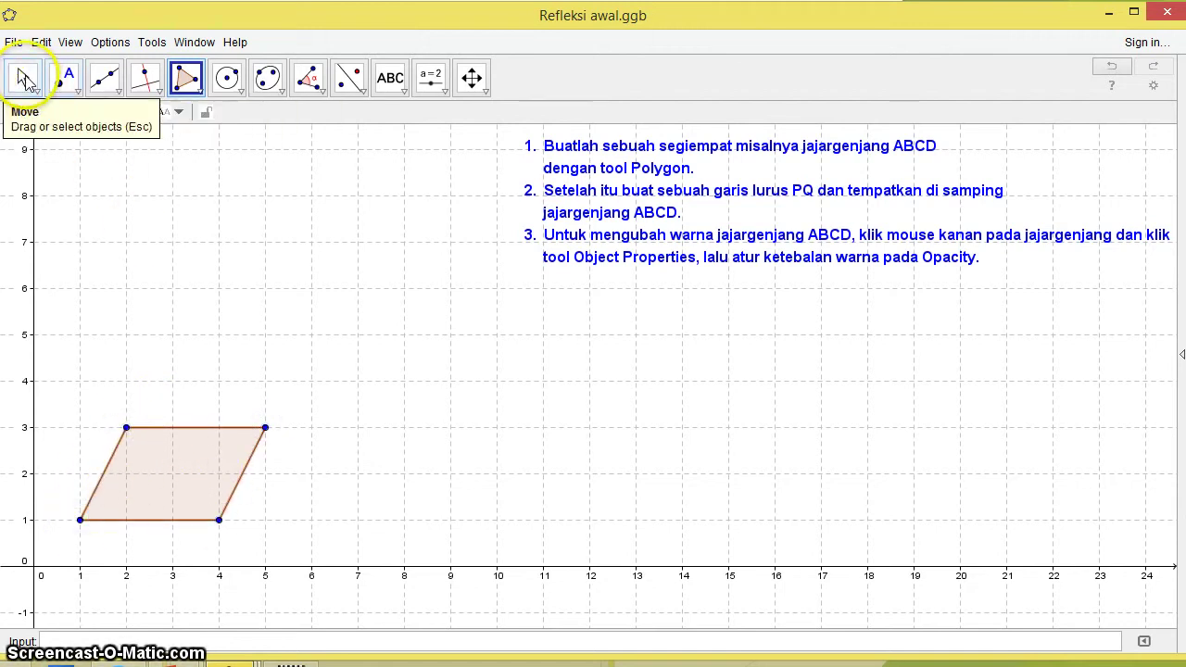
# Show the labels of all four parallelogram vertices
pyautogui.click(23, 78)
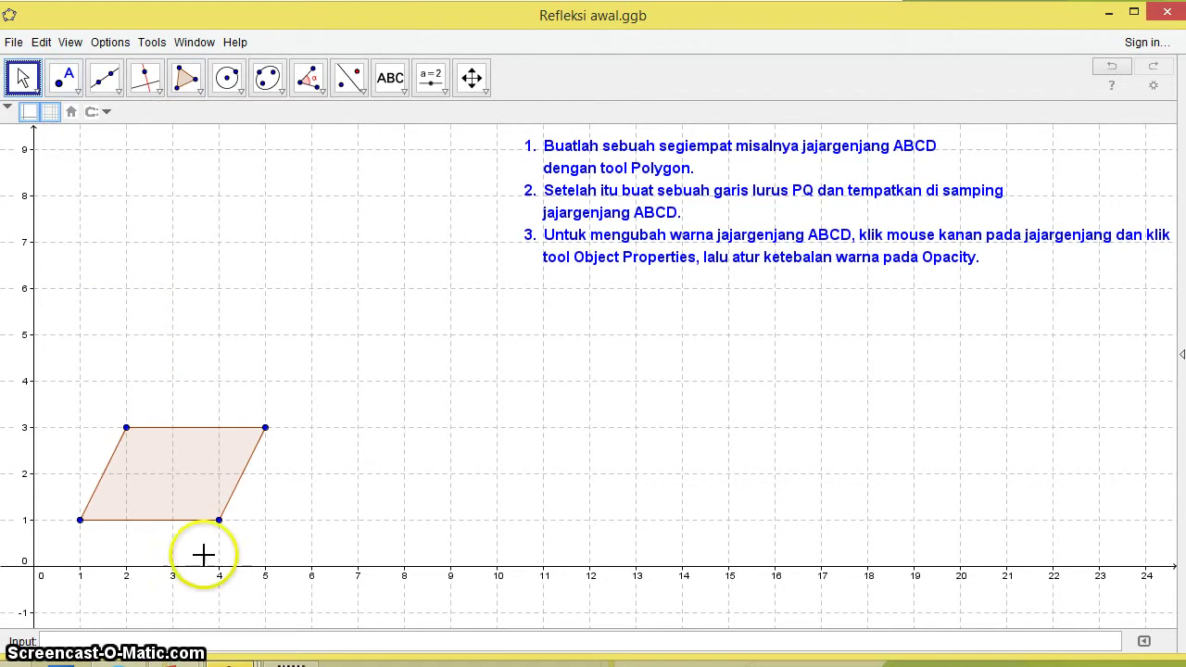
pyautogui.rightClick(82, 521)
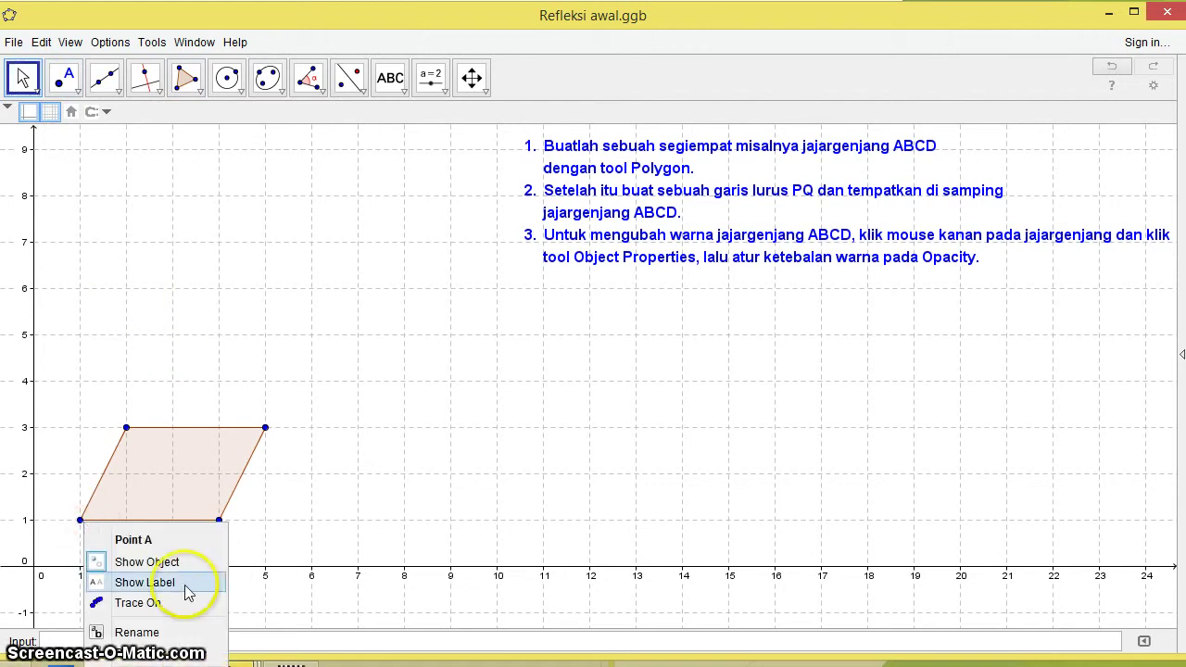
pyautogui.click(81, 520)
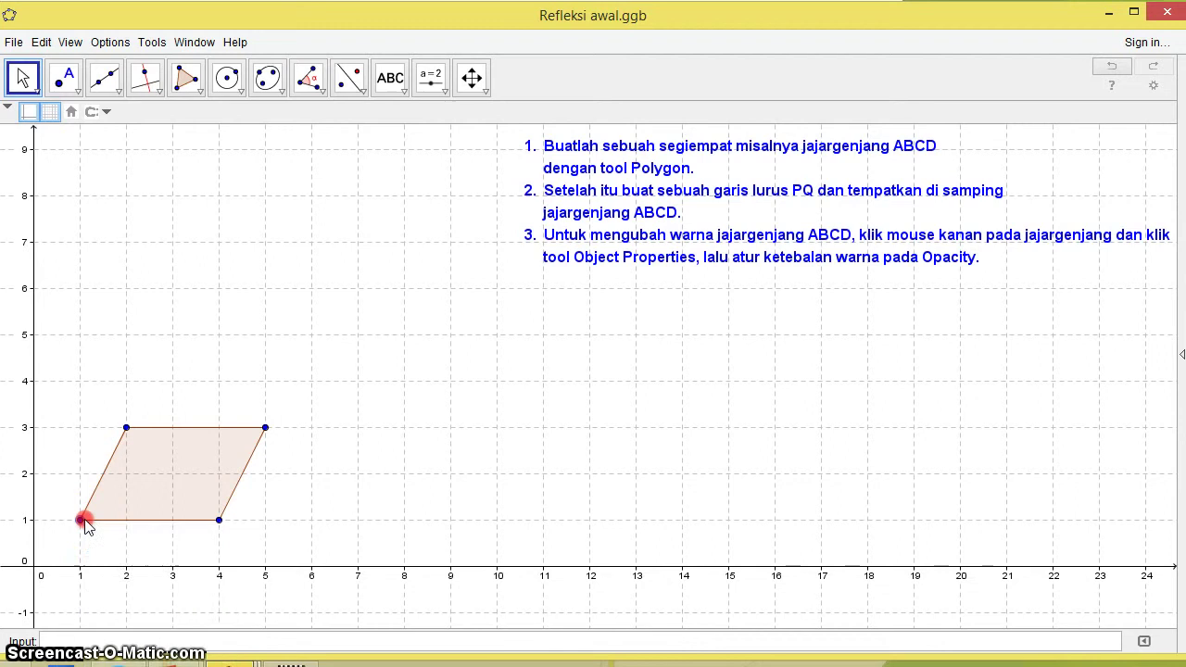
pyautogui.rightClick(83, 517)
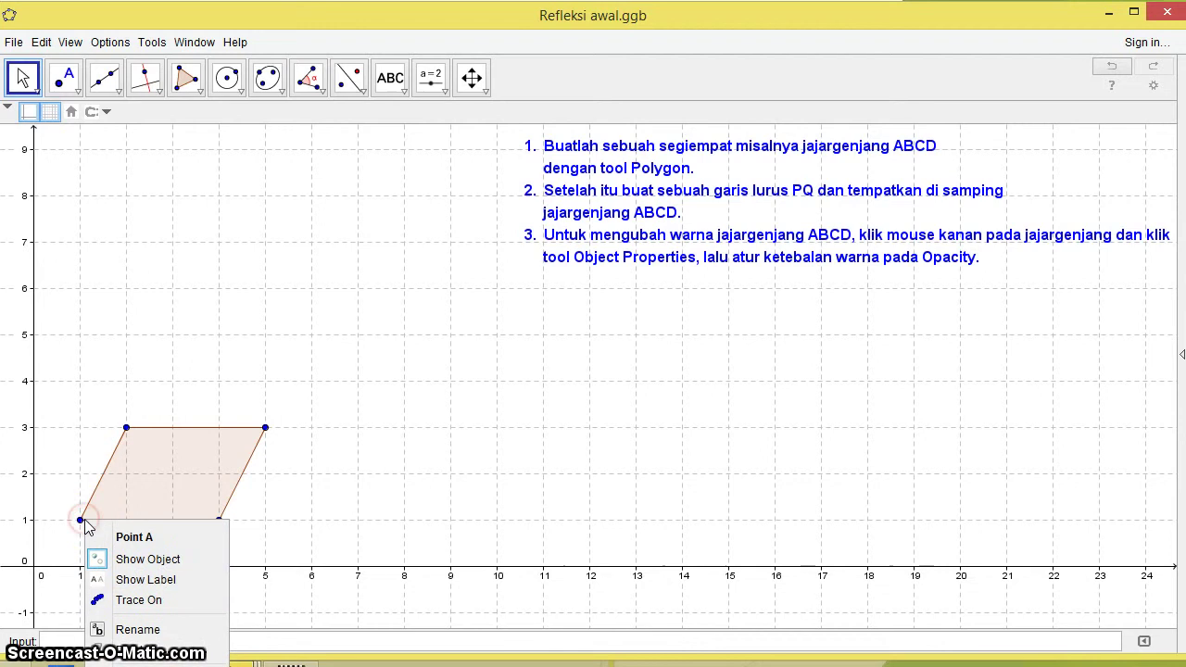
pyautogui.click(149, 579)
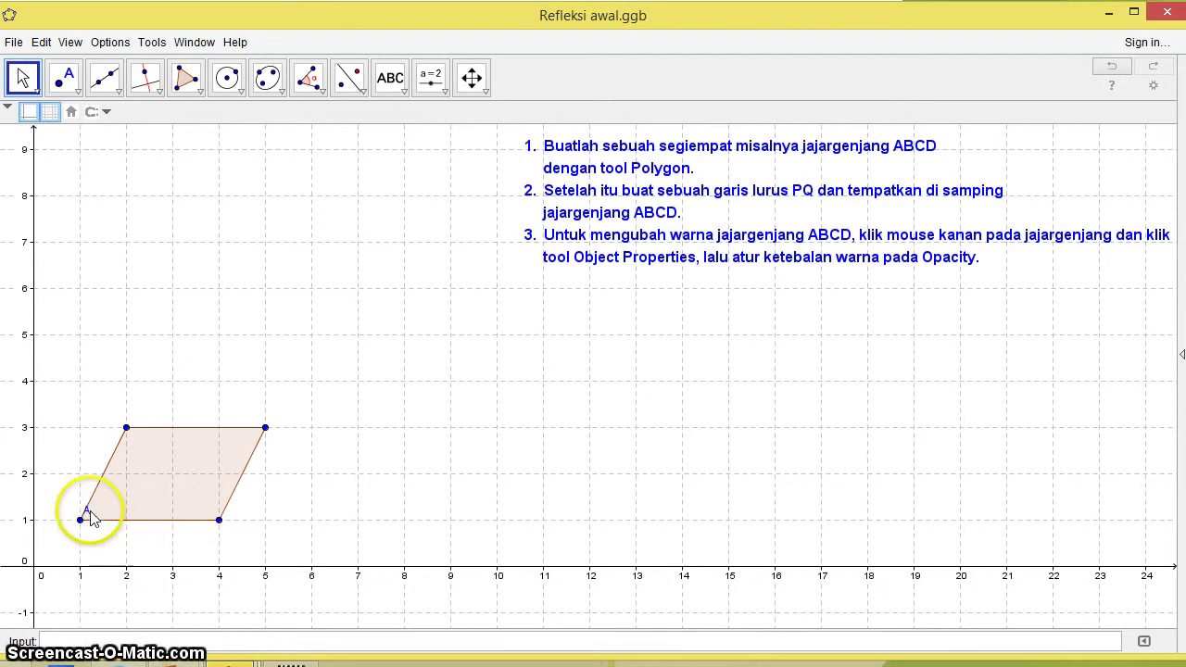
pyautogui.rightClick(220, 519)
pyautogui.click(259, 582)
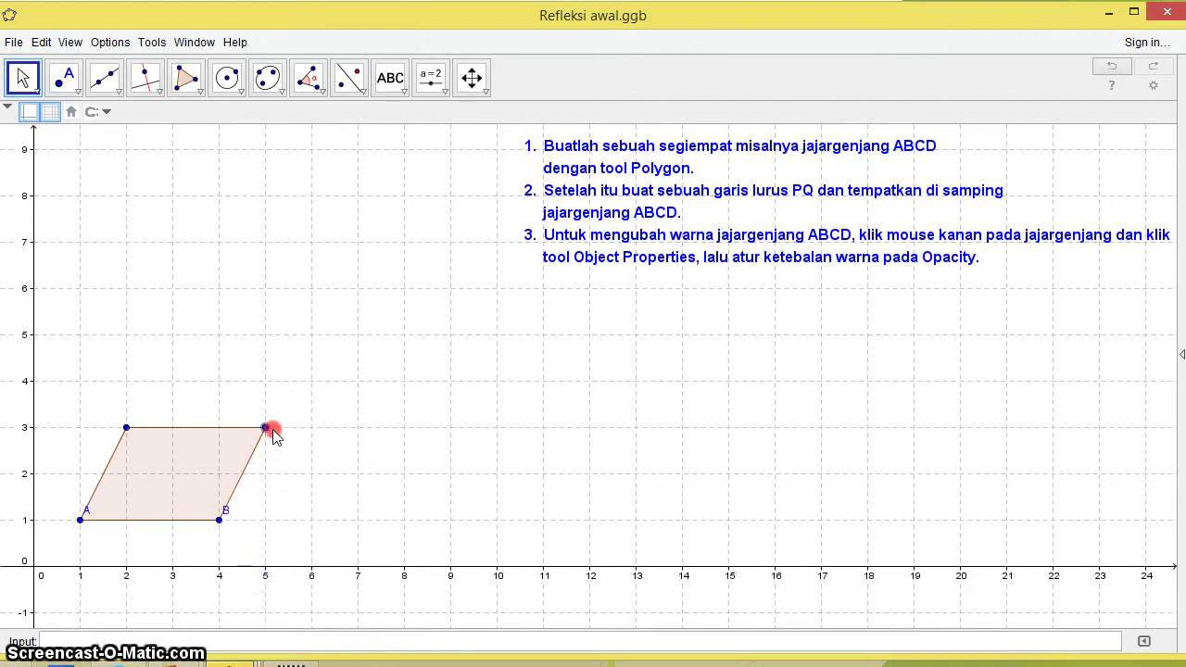
pyautogui.rightClick(266, 428)
pyautogui.click(297, 491)
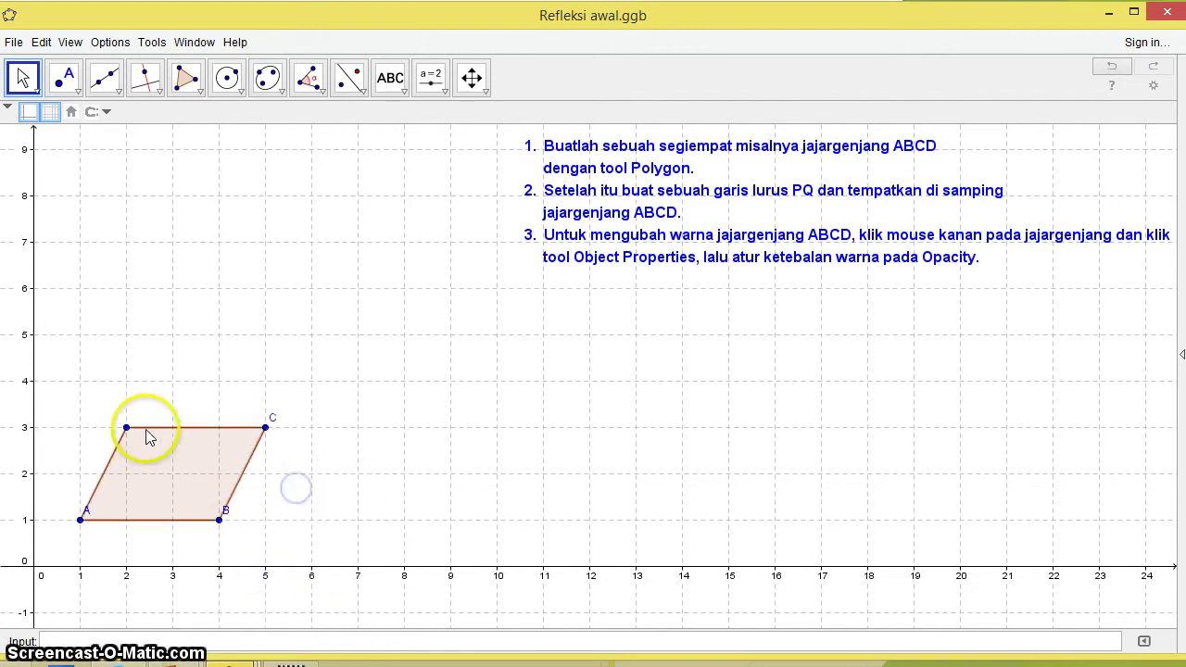
pyautogui.rightClick(125, 428)
pyautogui.click(163, 485)
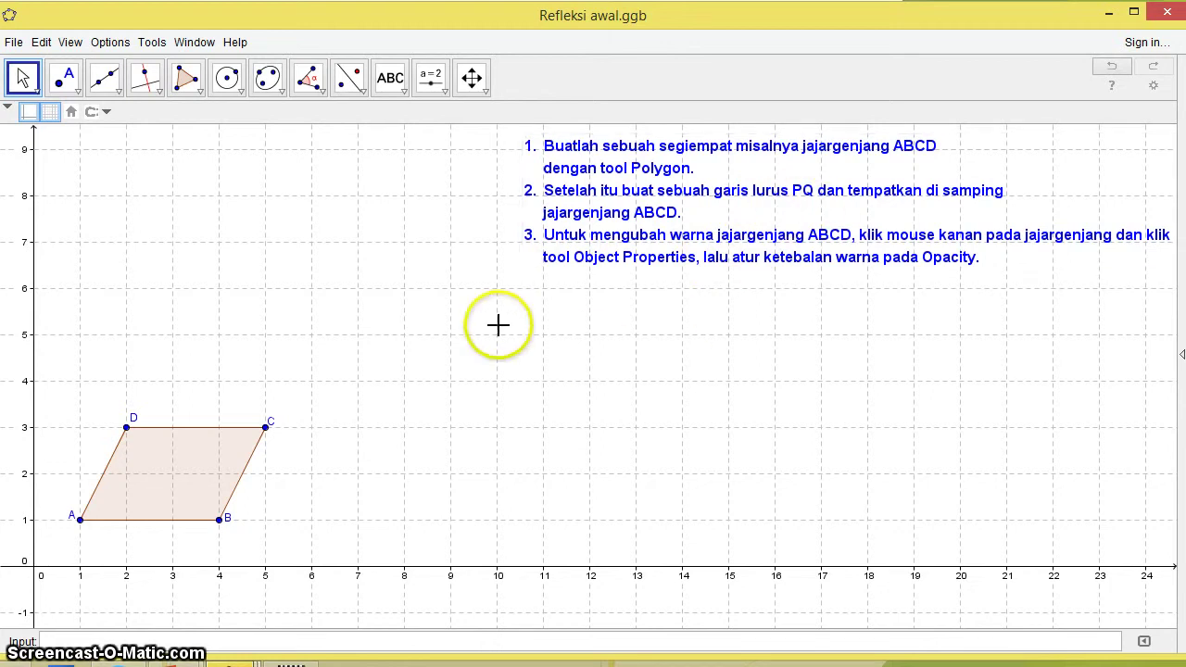
# Draw a vertical line beside the parallelogram through the points (7, 8) and (7, -1)
pyautogui.click(104, 84)
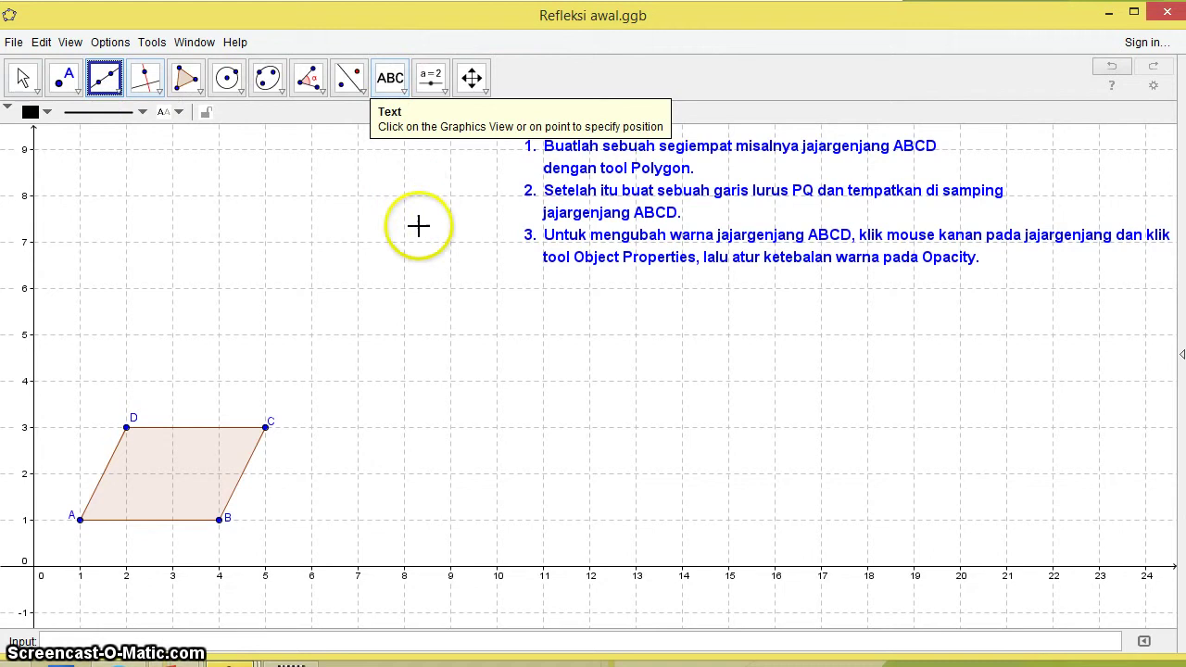
pyautogui.click(357, 194)
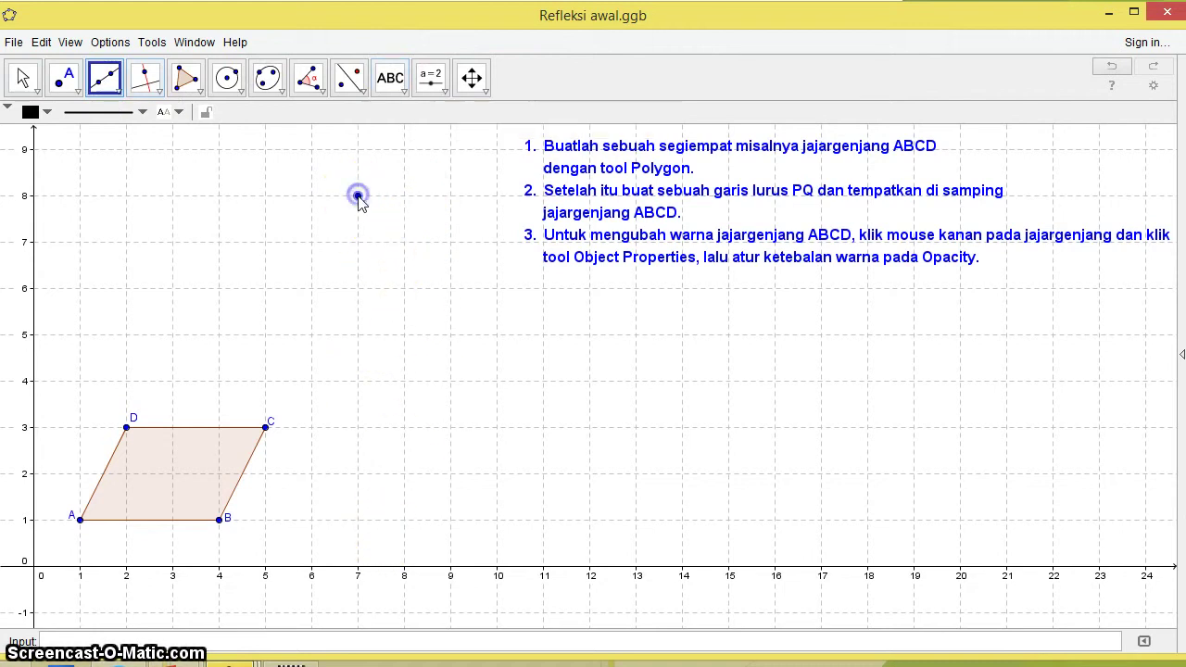
pyautogui.click(357, 612)
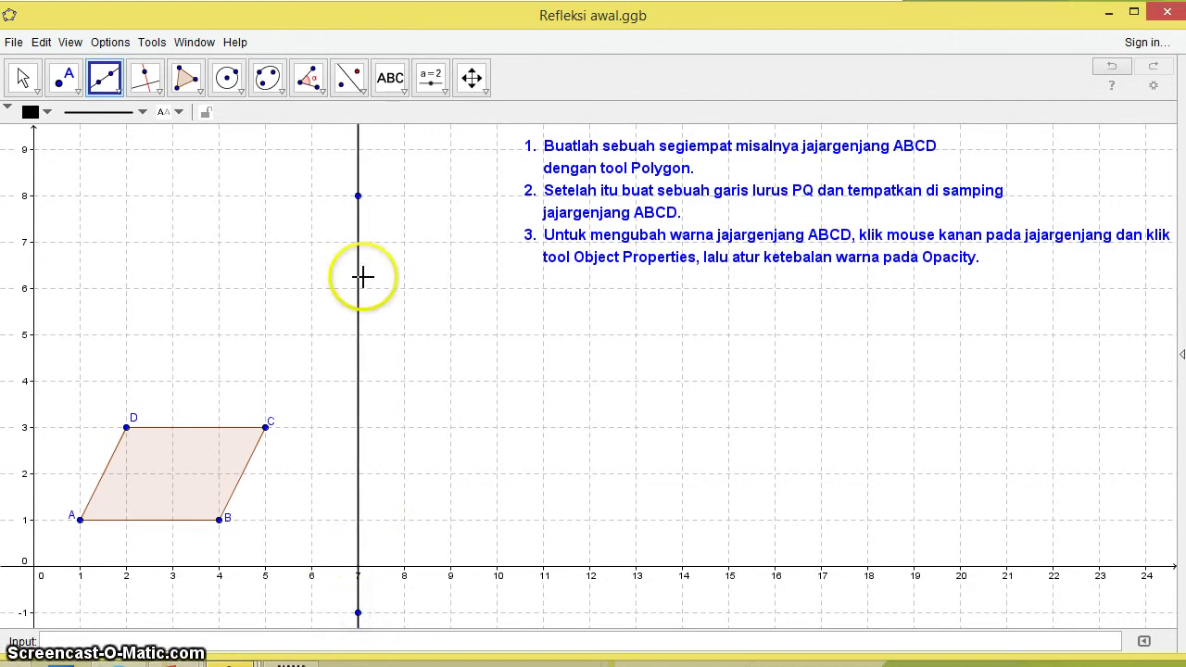
# Show the labels of the two points that define the vertical line
pyautogui.click(23, 77)
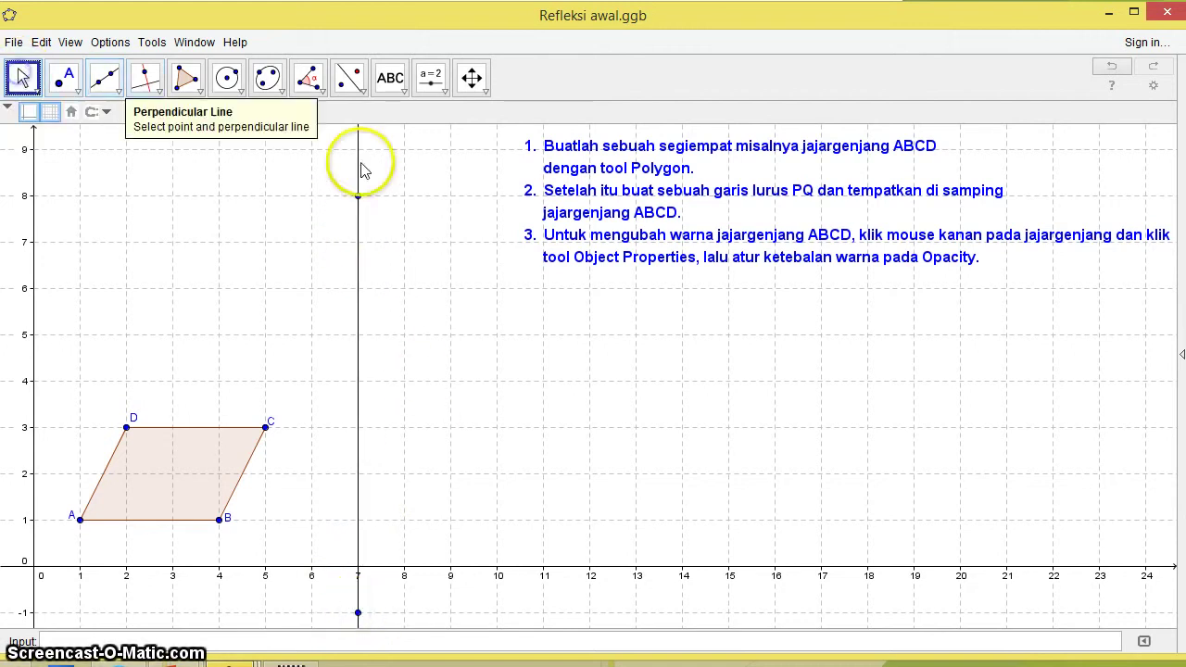
pyautogui.rightClick(358, 196)
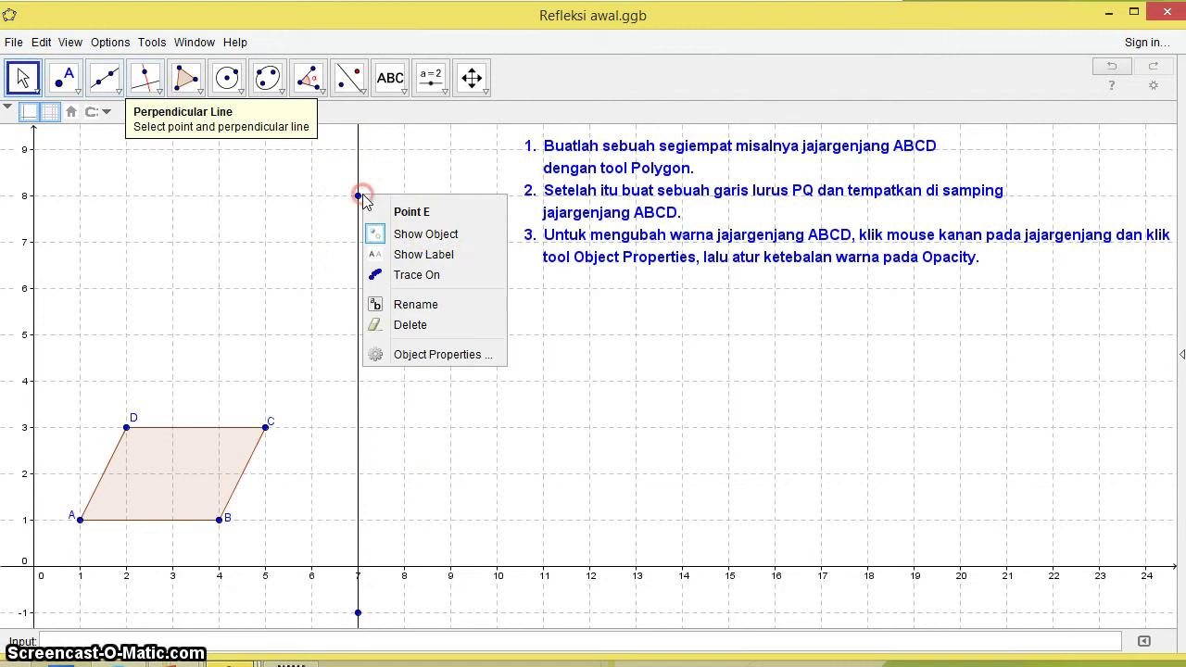
pyautogui.click(436, 254)
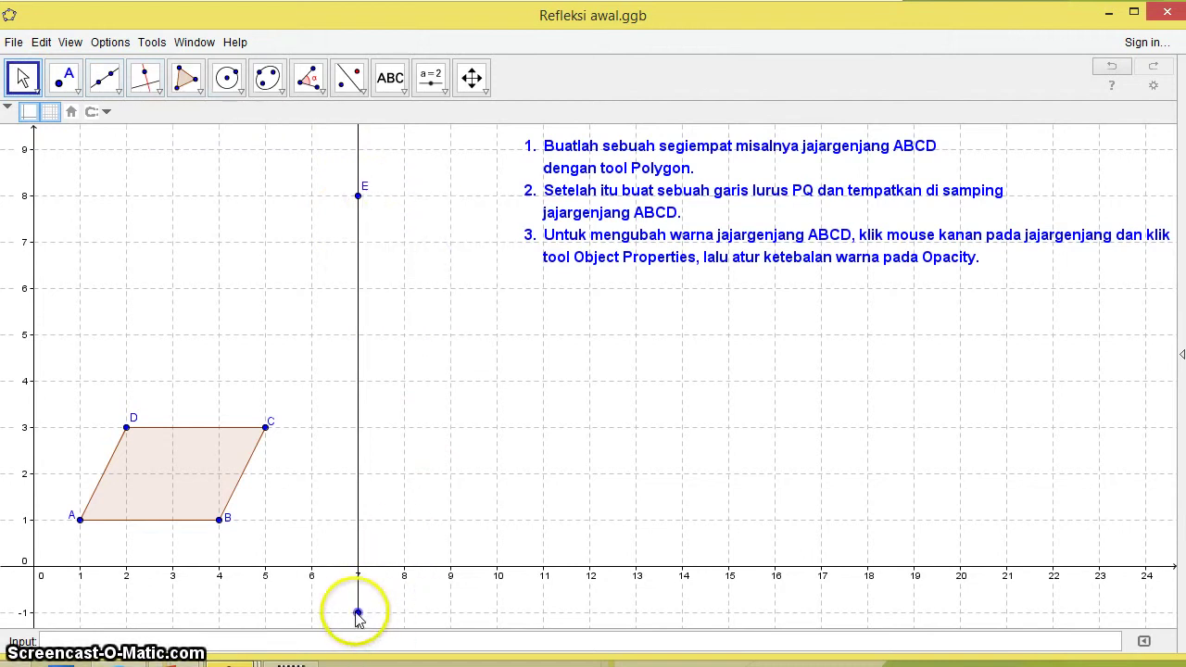
pyautogui.rightClick(357, 612)
pyautogui.click(396, 585)
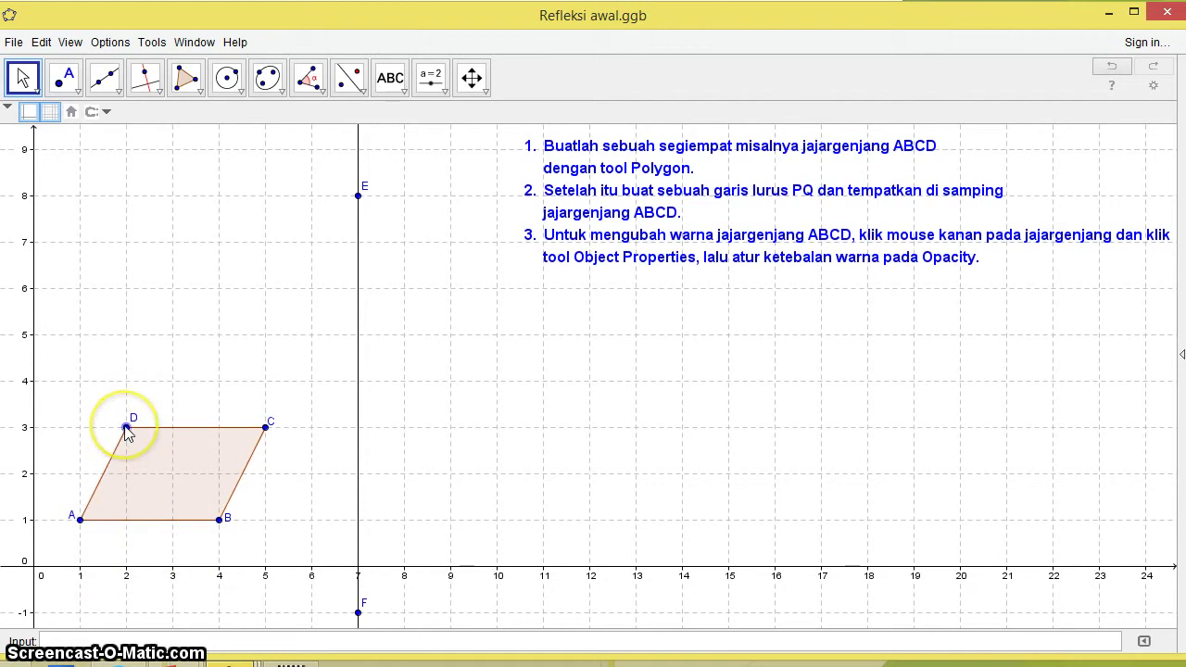
# Rename the vertical line's upper point E to P and its lower point F to Q
pyautogui.rightClick(360, 195)
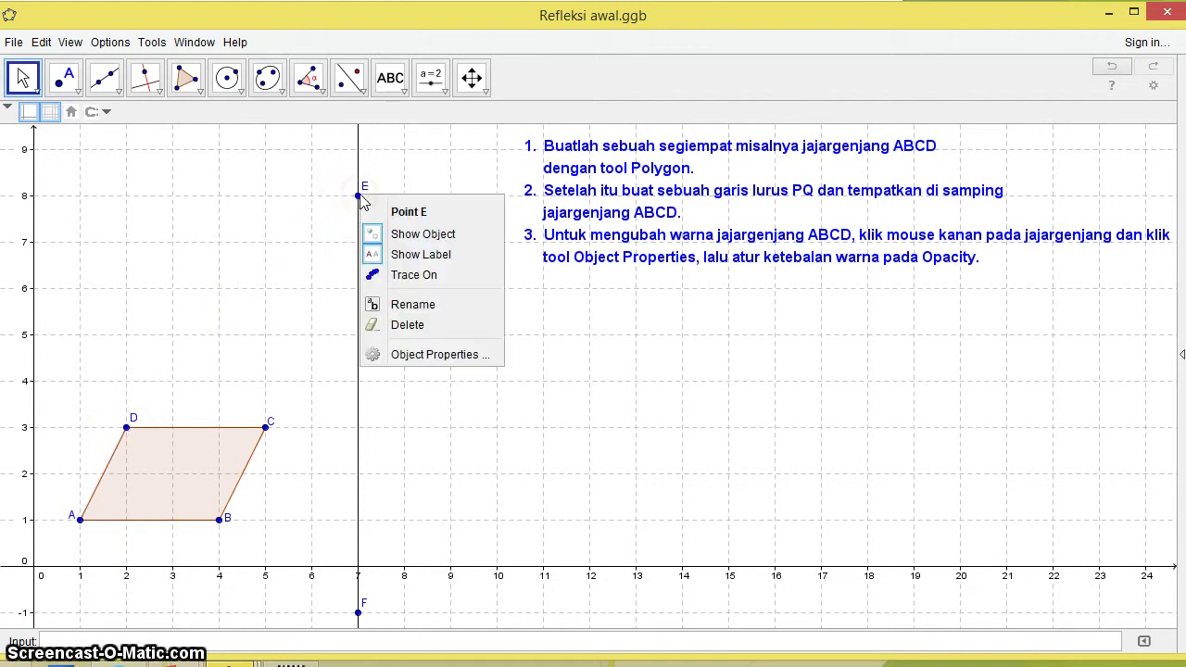
pyautogui.click(392, 355)
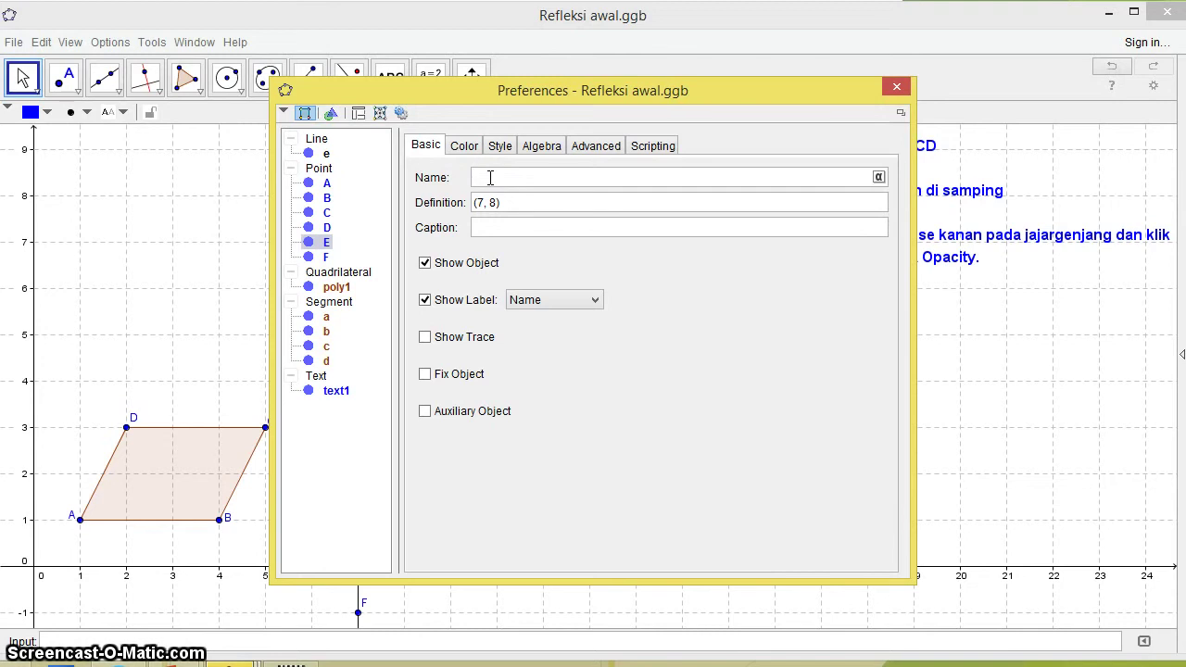
pyautogui.click(515, 202)
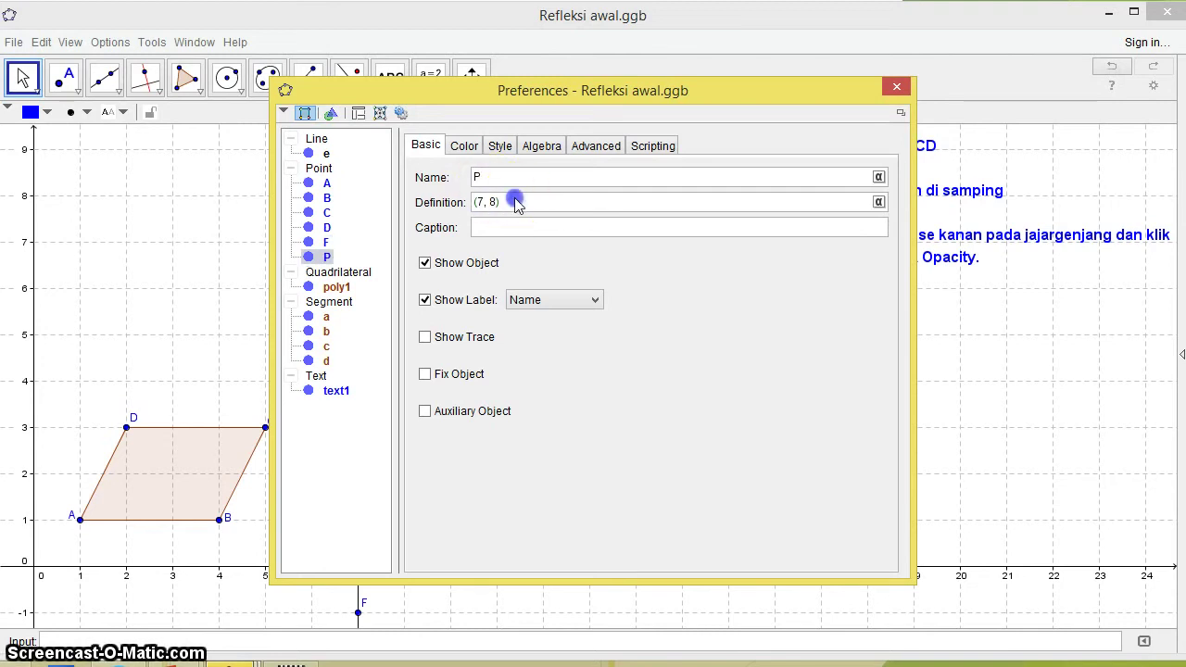
pyautogui.click(325, 242)
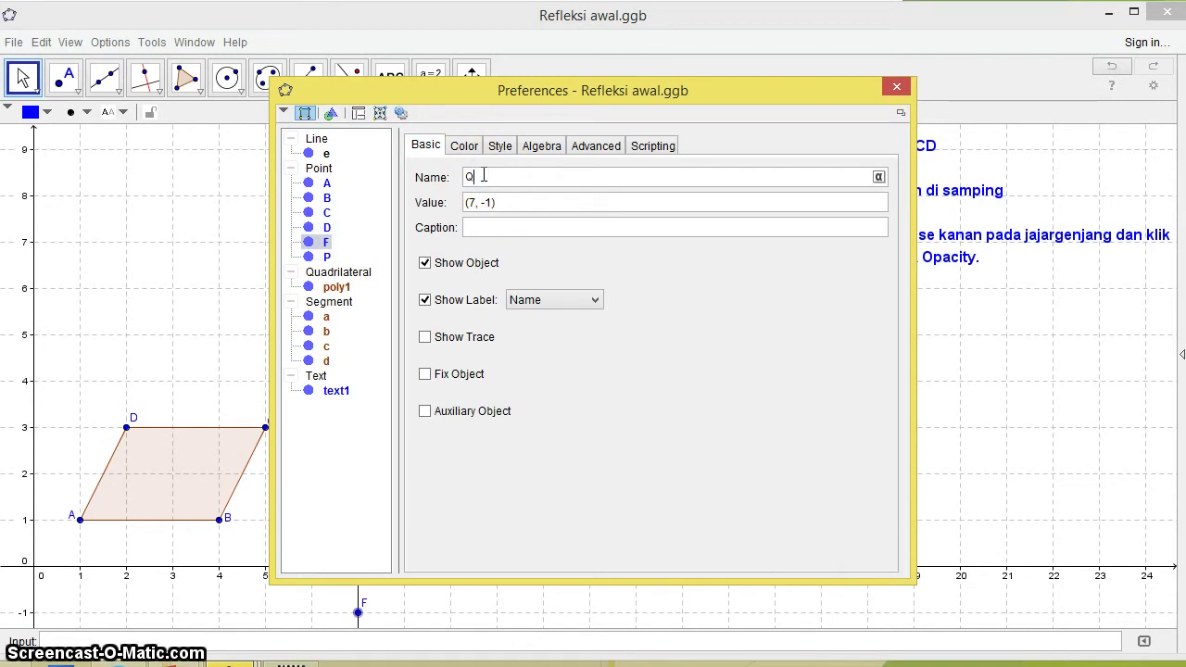
pyautogui.click(503, 182)
pyautogui.write('Q')
pyautogui.click(578, 205)
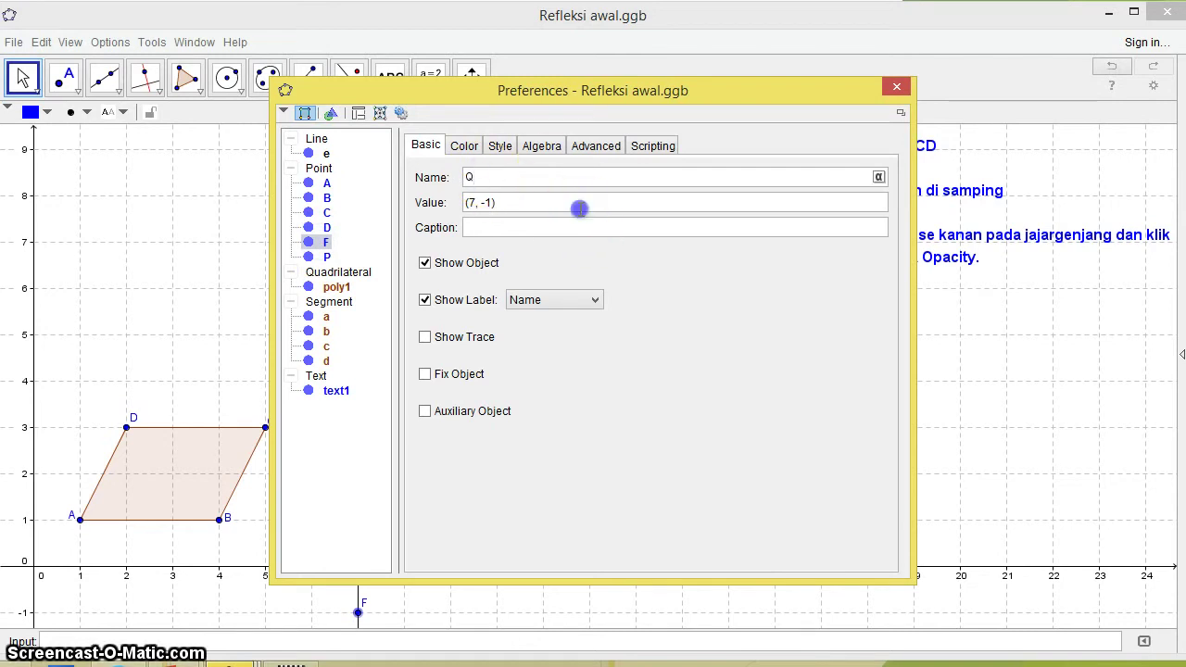
pyautogui.click(895, 87)
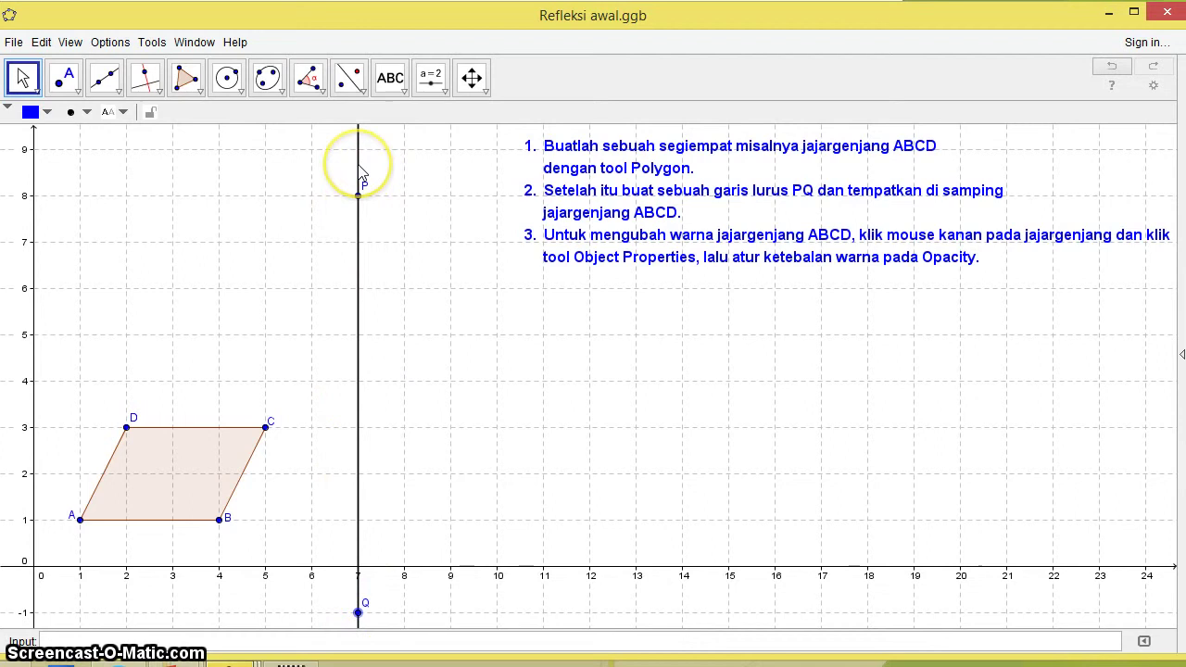
# Show the name label of the line through P and Q
pyautogui.rightClick(359, 165)
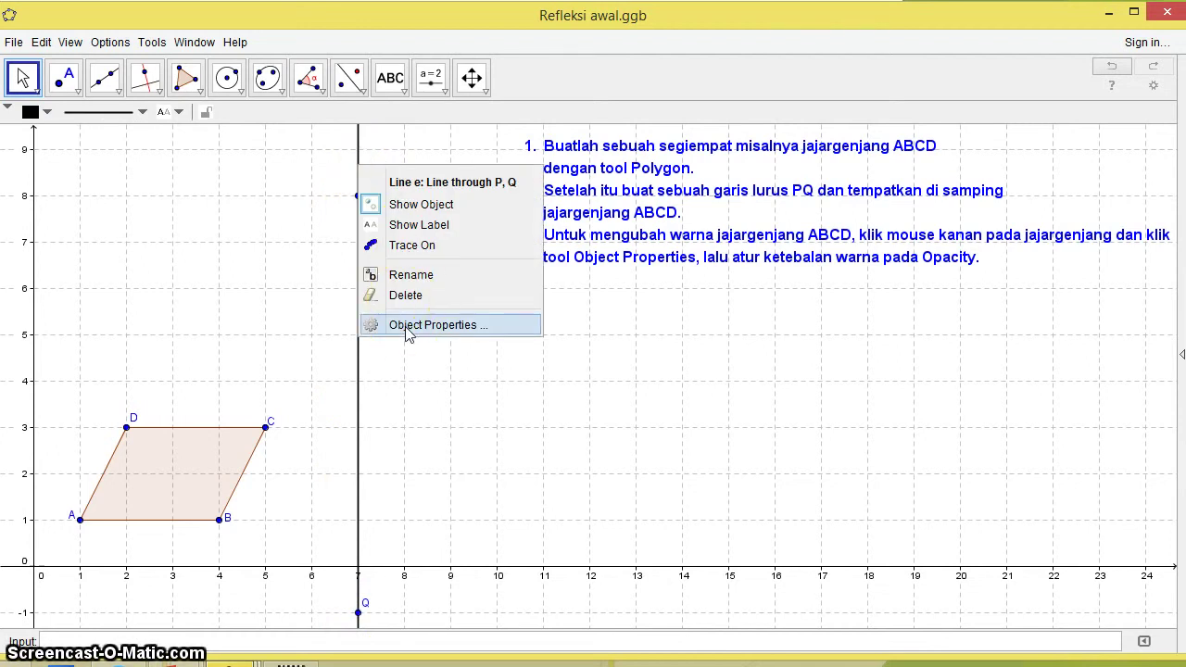
pyautogui.click(408, 326)
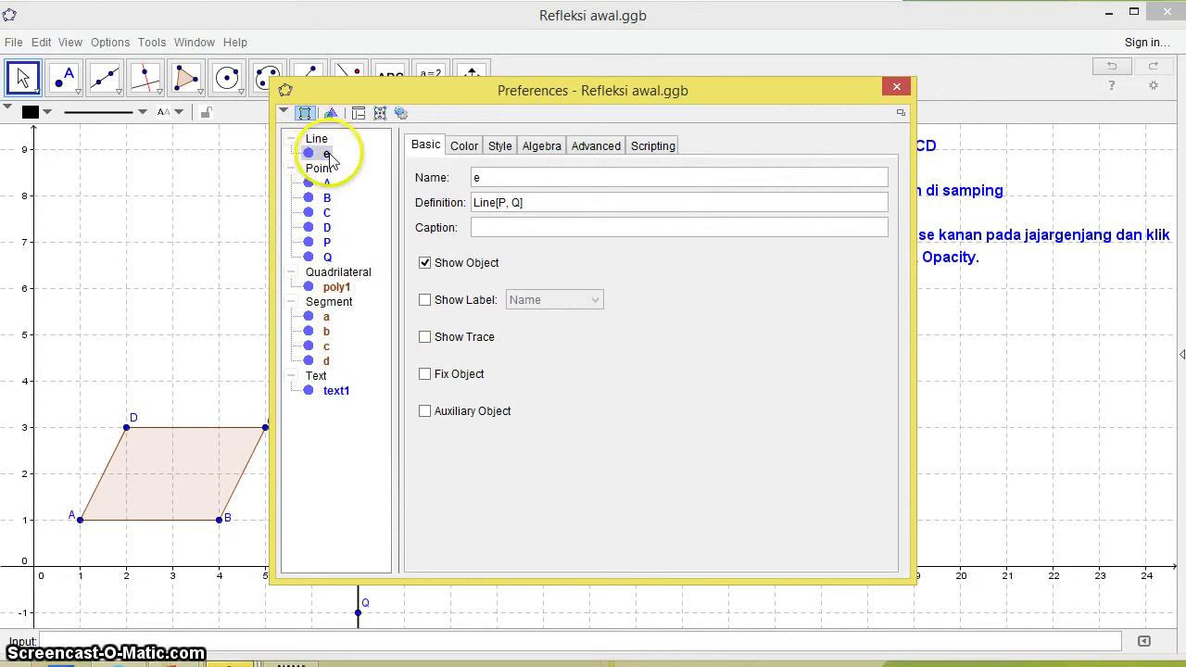
pyautogui.click(461, 301)
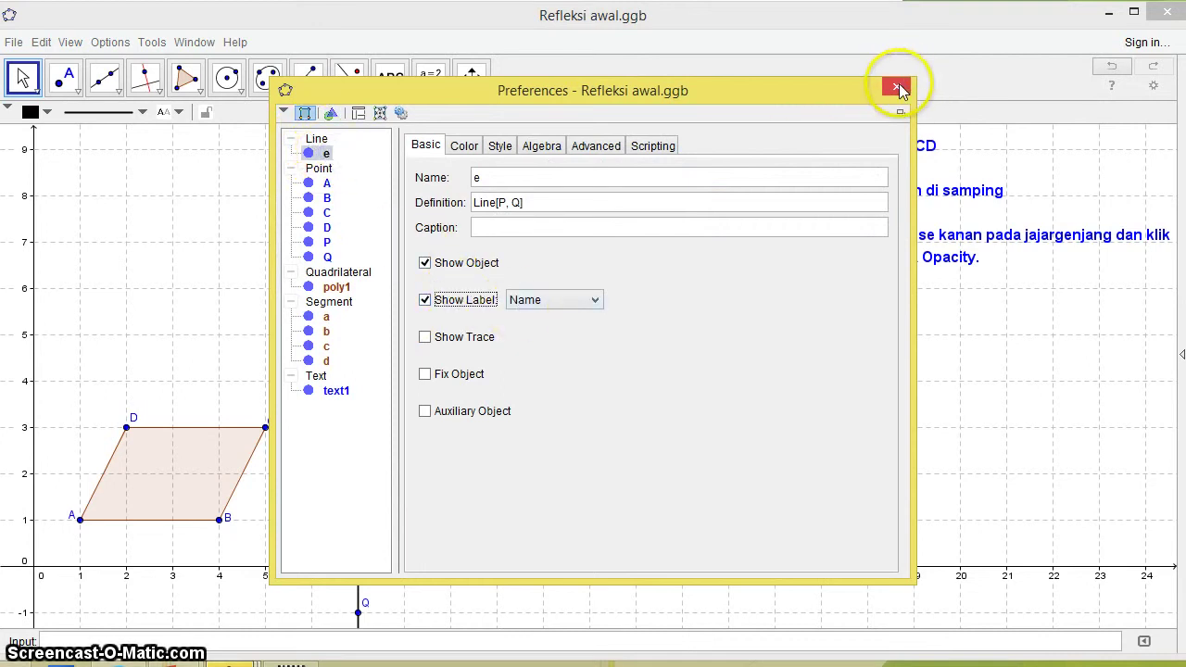
pyautogui.click(897, 87)
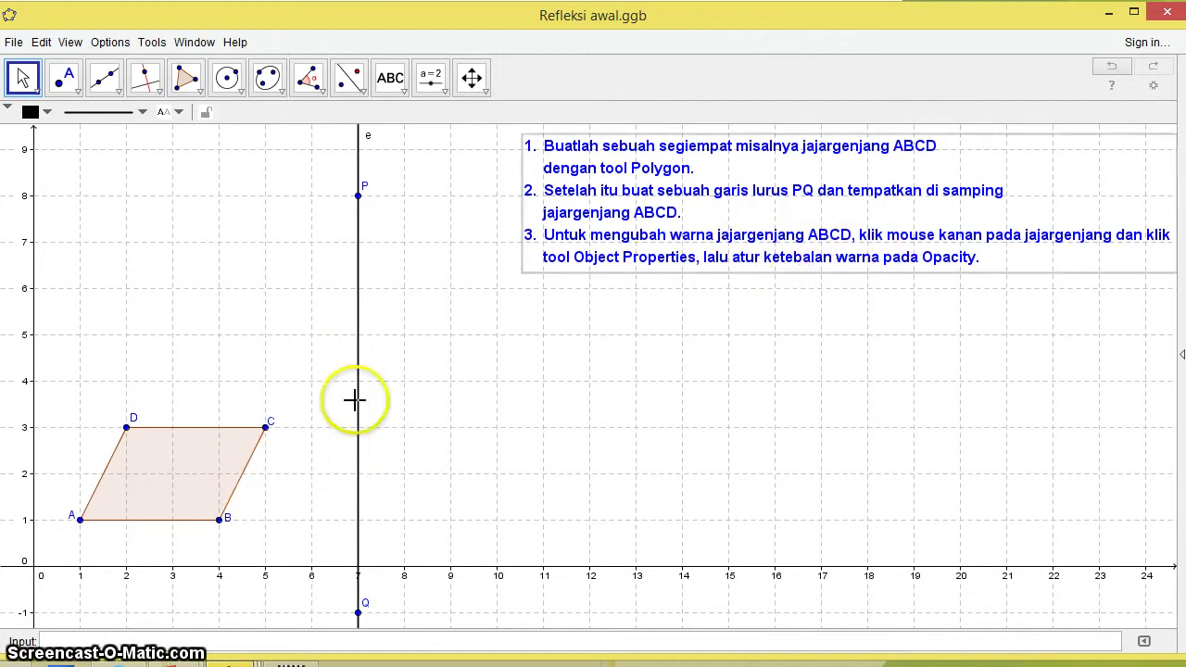
# Set the parallelogram's color to blue (0, 153, 255) and raise its opacity to about 30
pyautogui.rightClick(192, 464)
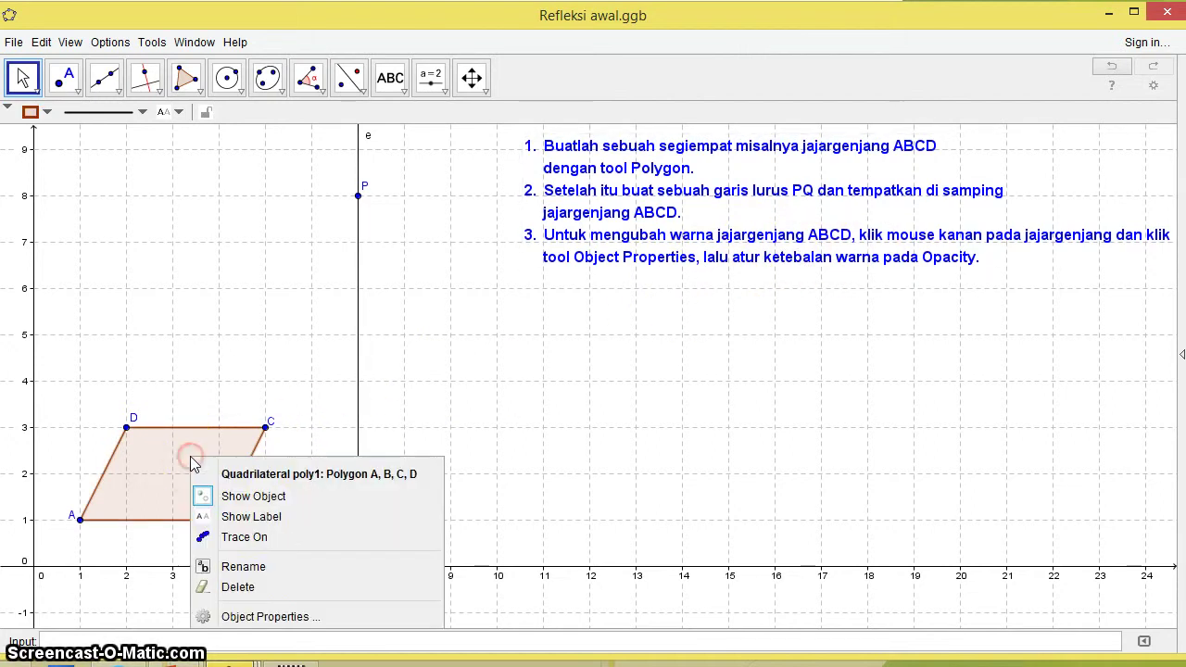
pyautogui.click(269, 616)
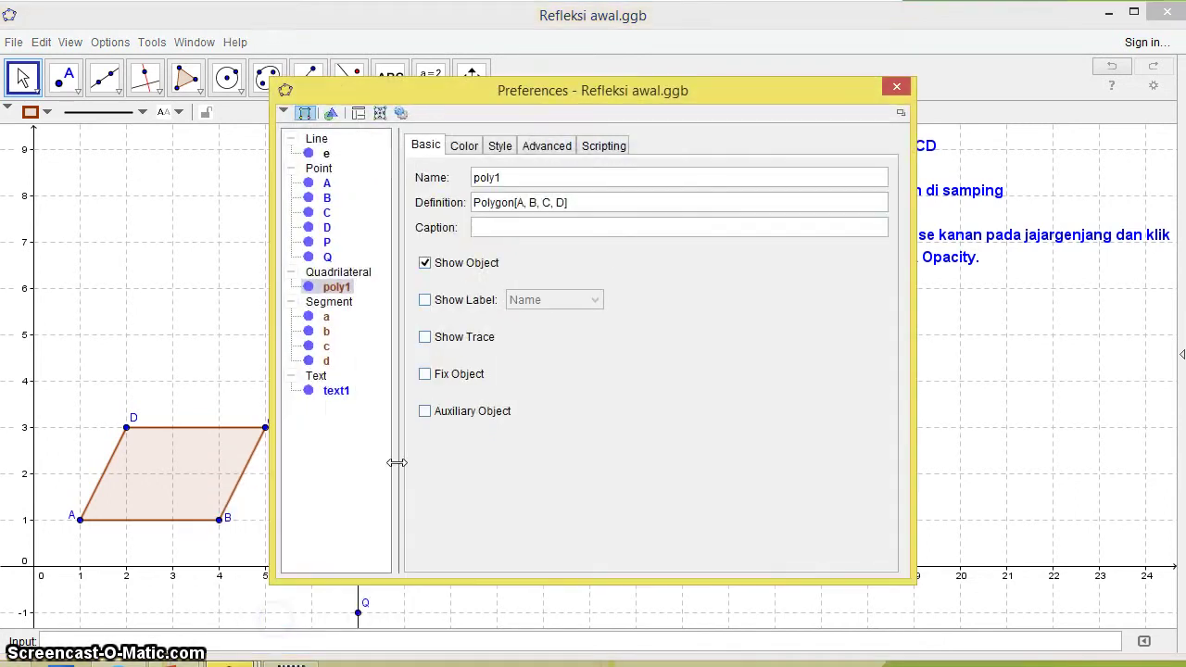
pyautogui.click(463, 148)
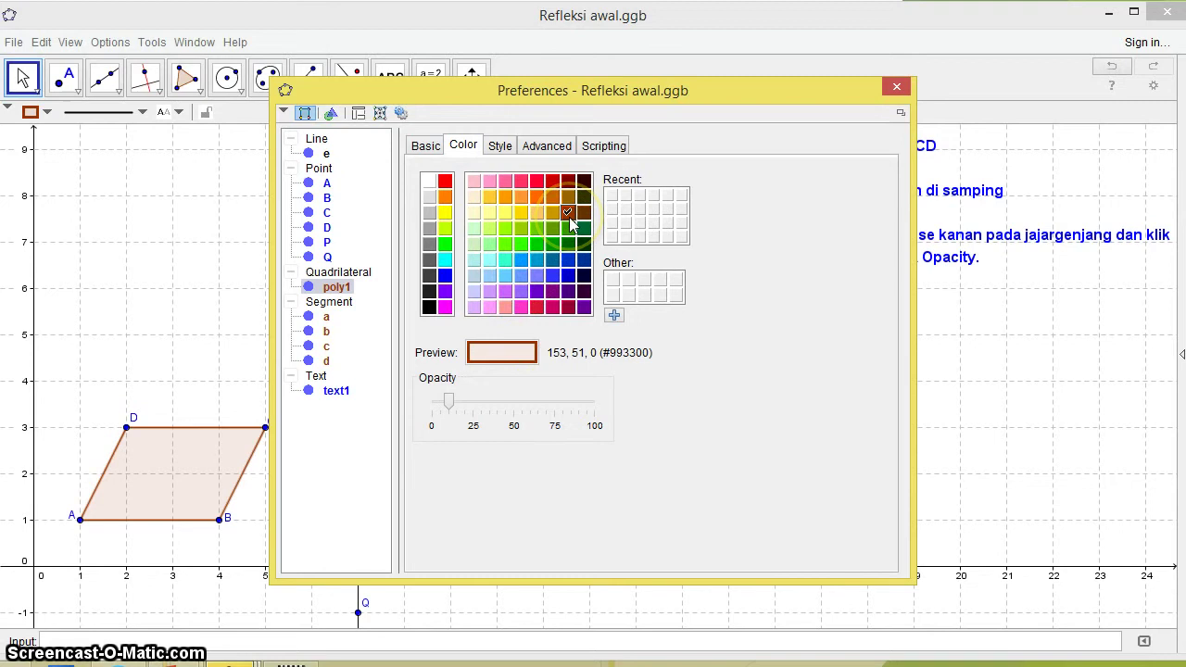
pyautogui.click(521, 262)
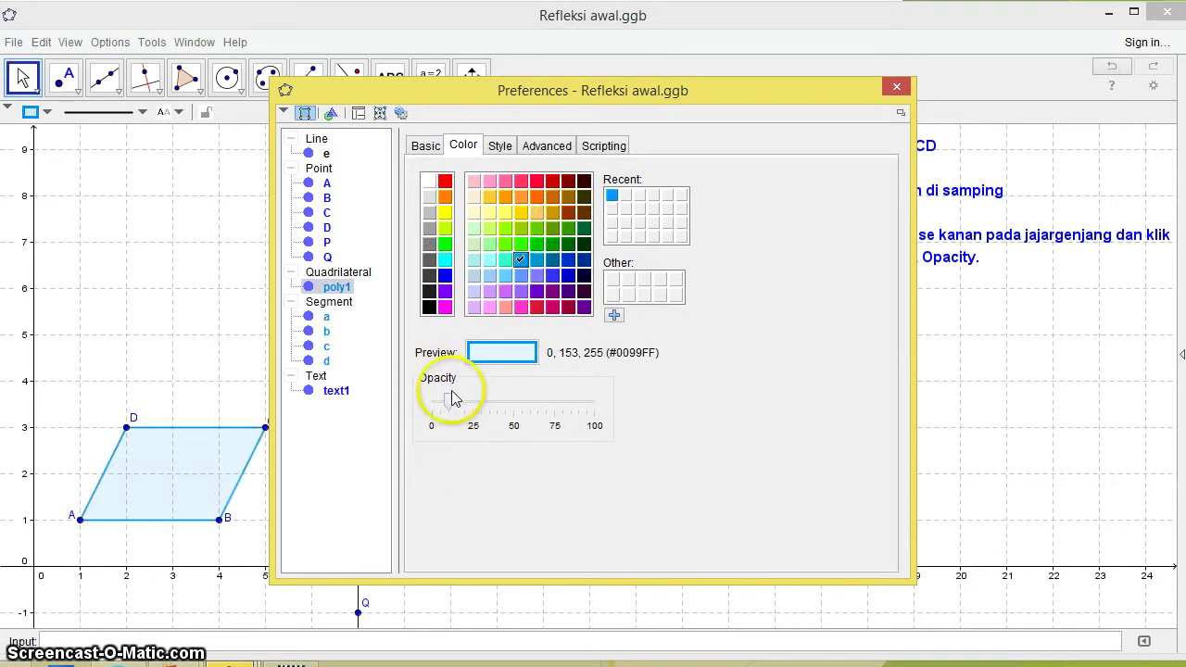
pyautogui.moveTo(453, 401); pyautogui.dragTo(470, 405)
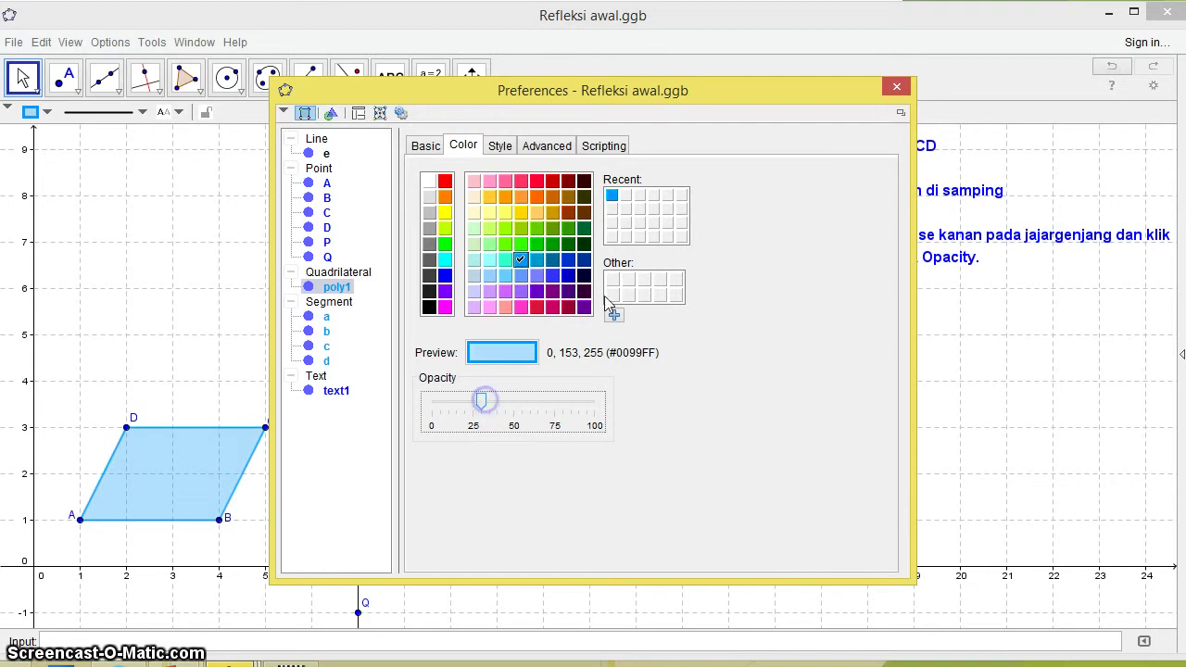
# Set the color of the vertical line through P and Q to red (255, 0, 0)
pyautogui.click(895, 87)
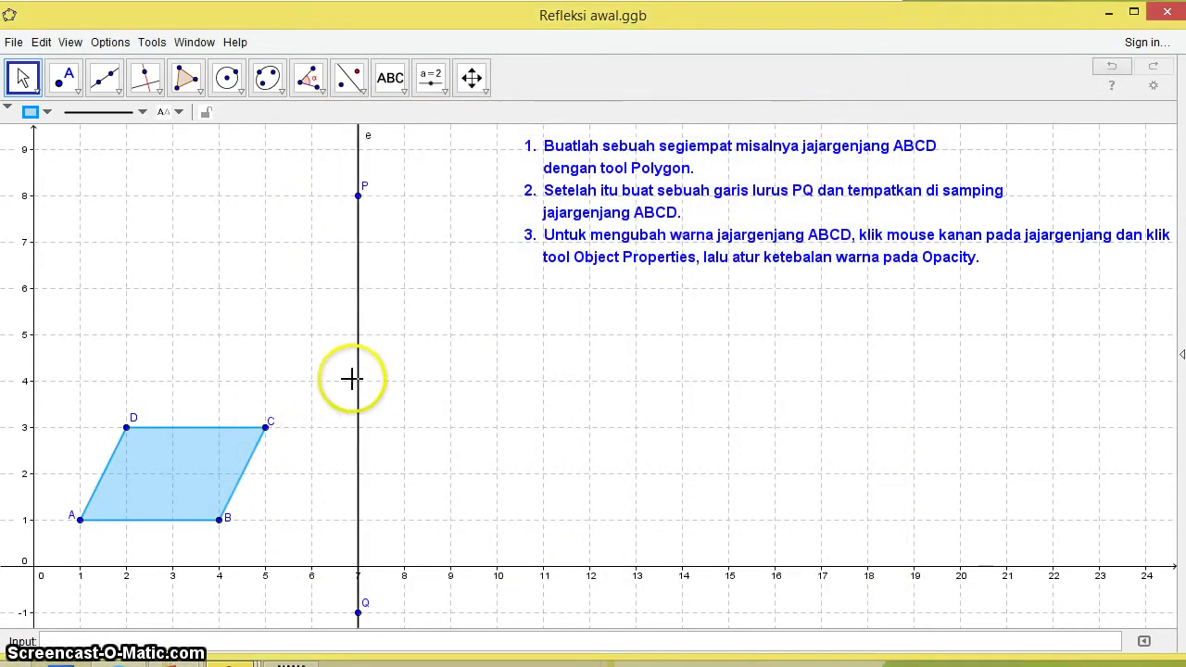
pyautogui.rightClick(360, 251)
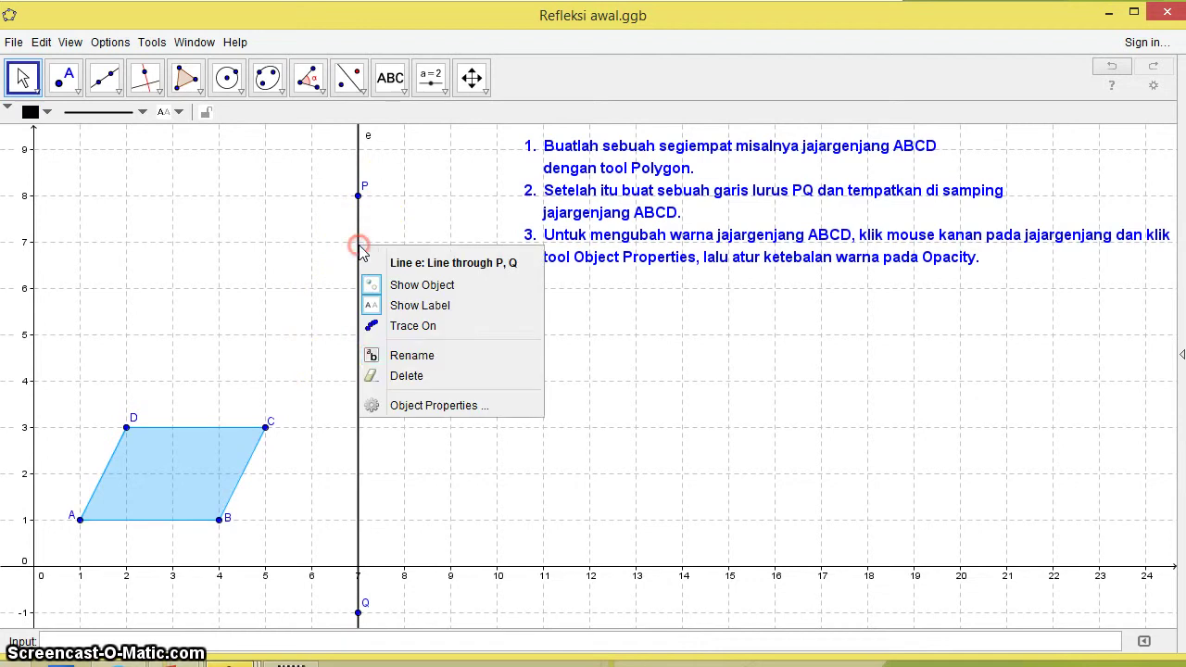
pyautogui.click(425, 402)
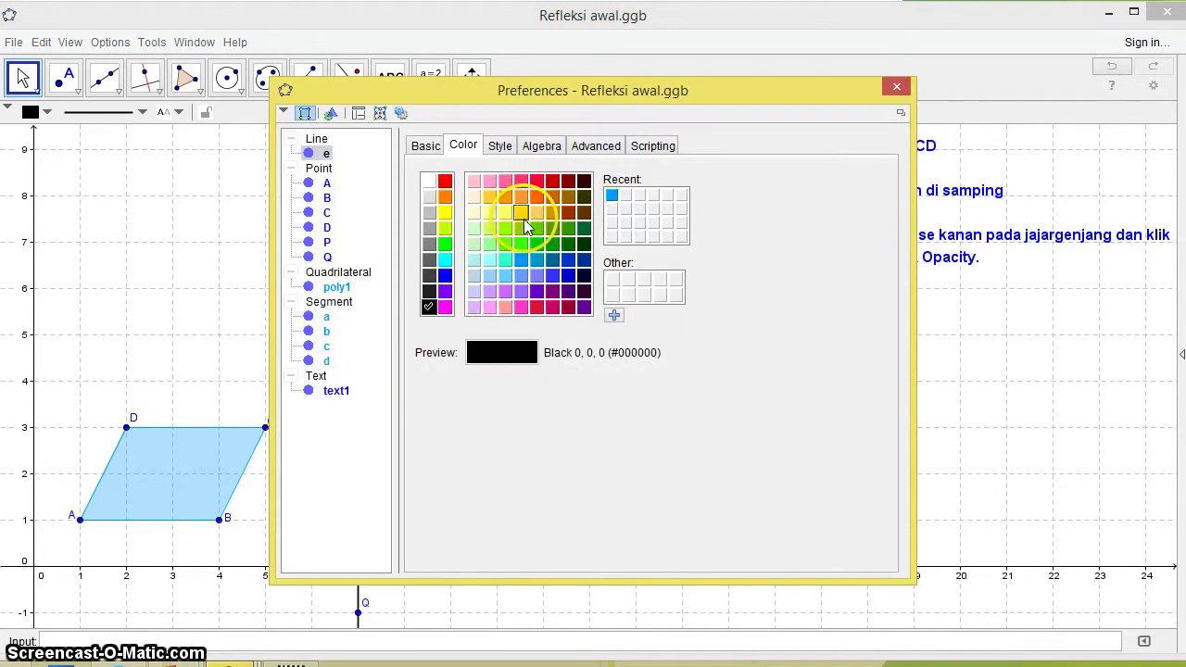
pyautogui.click(444, 181)
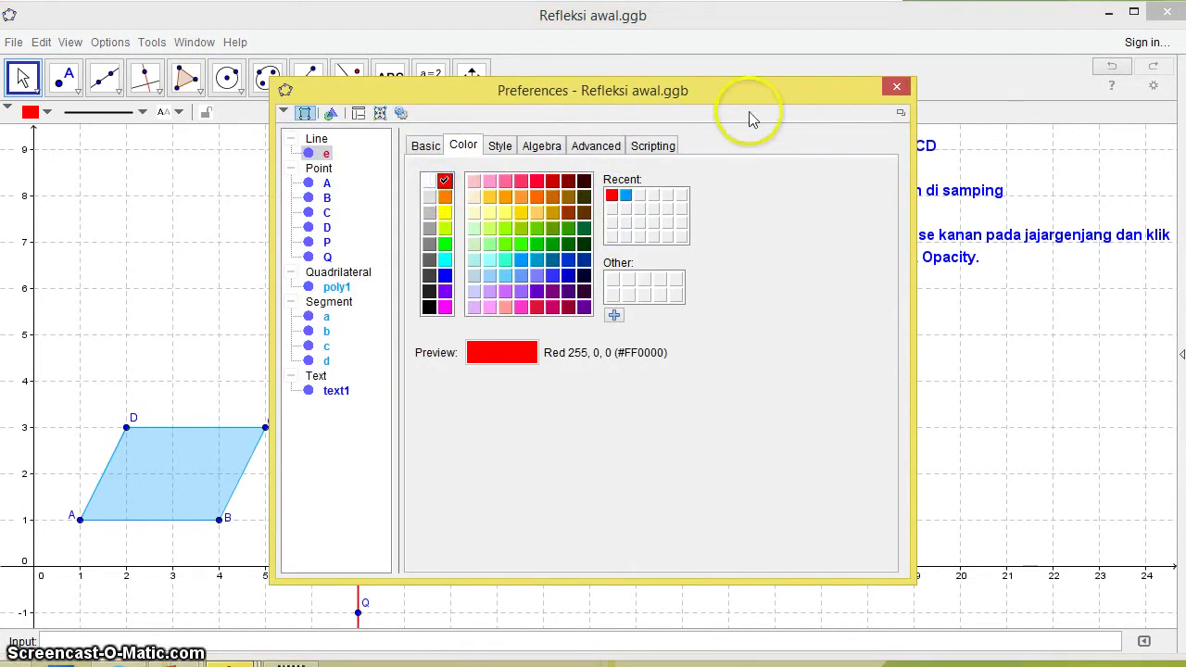
pyautogui.click(897, 86)
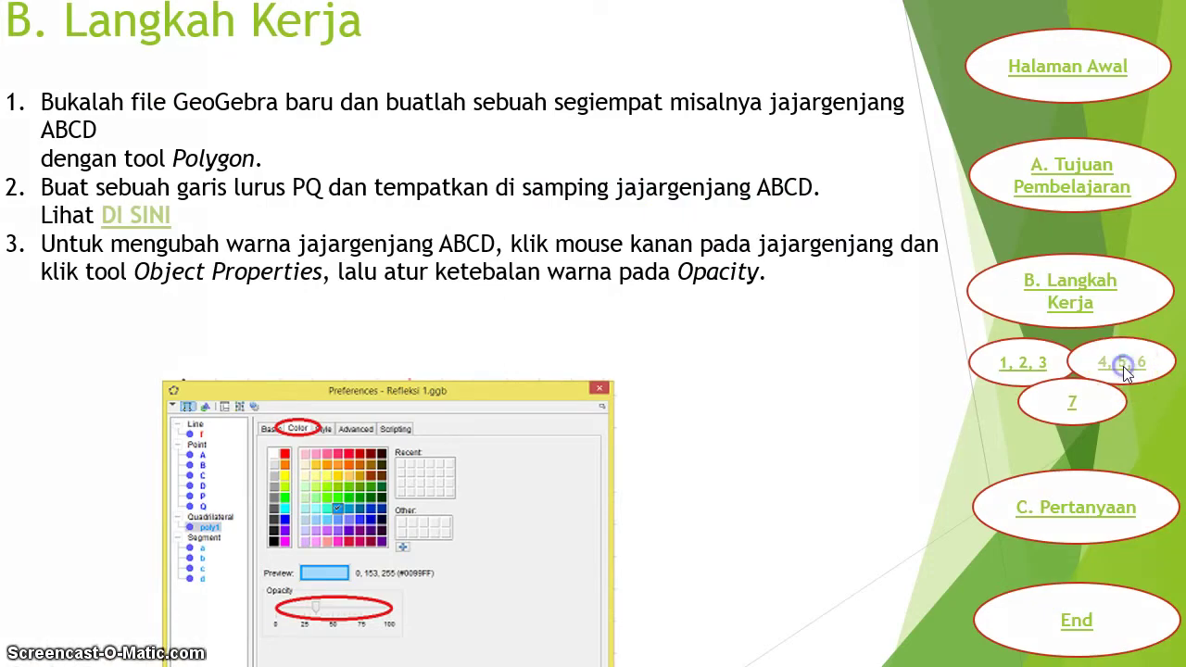
# Switch to the presentation, go to work steps 4, 5, 6 and open the linked file Refleksi 1.ggb
pyautogui.click(1122, 364)
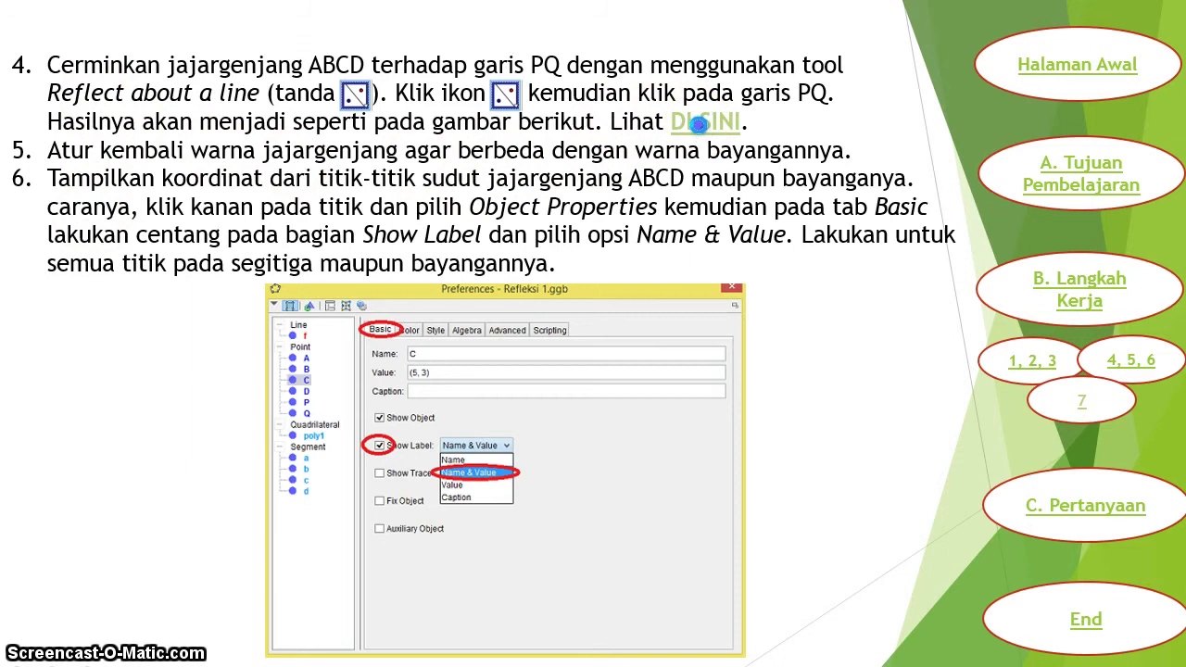
pyautogui.click(699, 123)
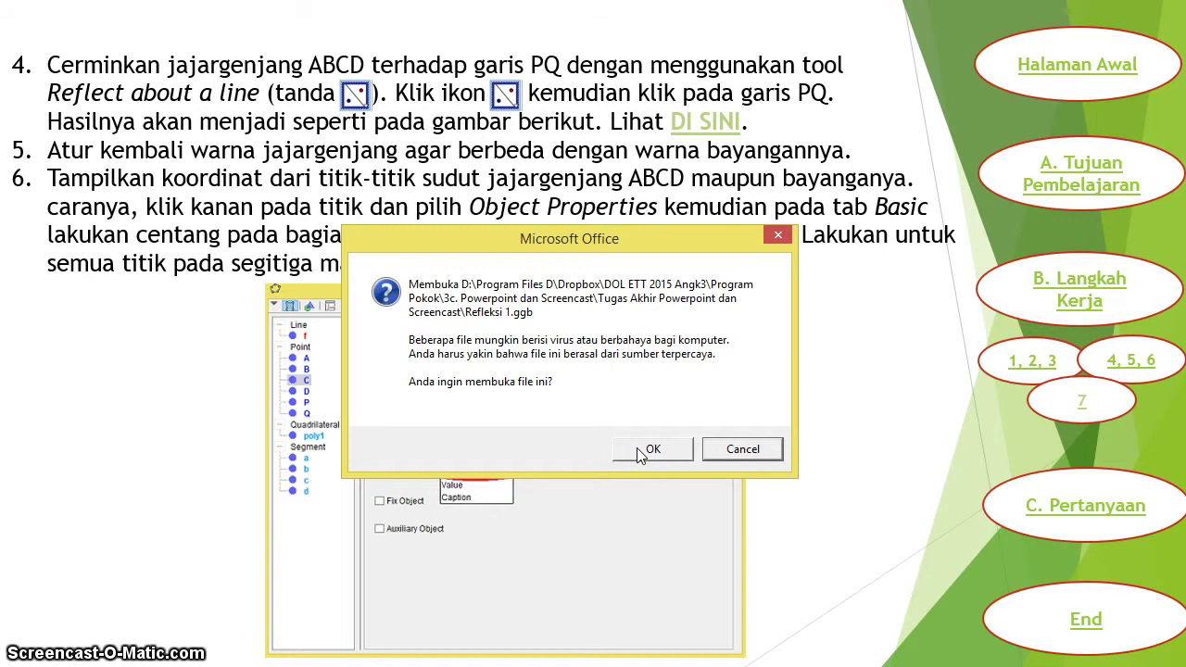
pyautogui.click(641, 450)
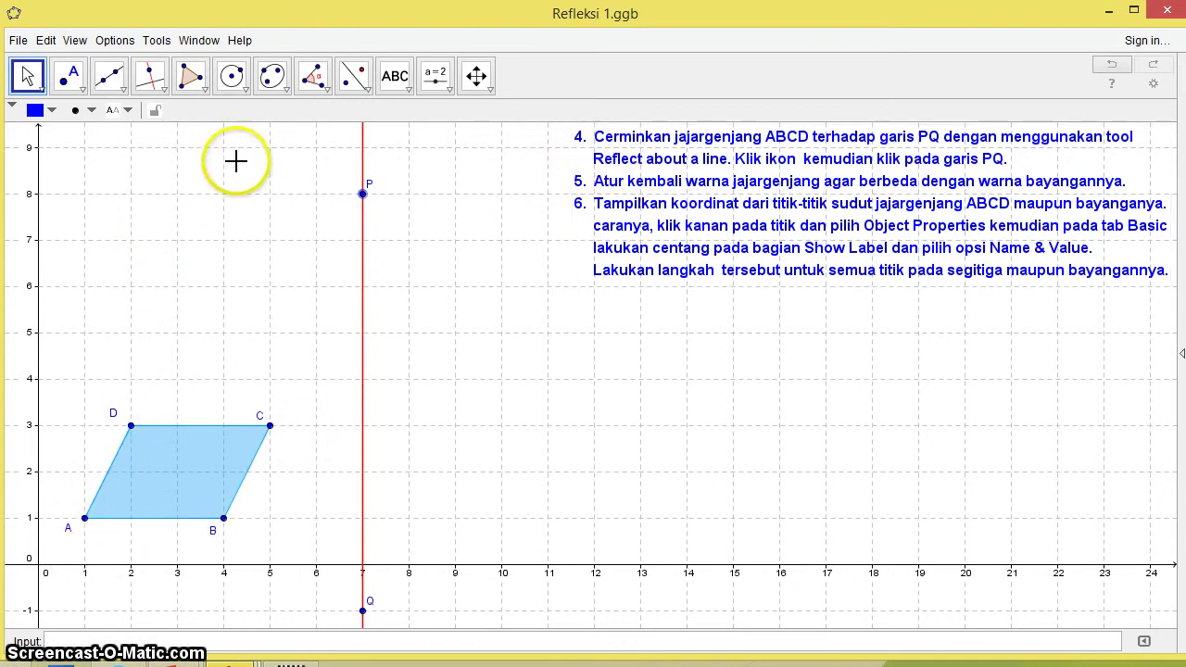
# Reflect parallelogram ABCD about the vertical line PQ
pyautogui.click(352, 78)
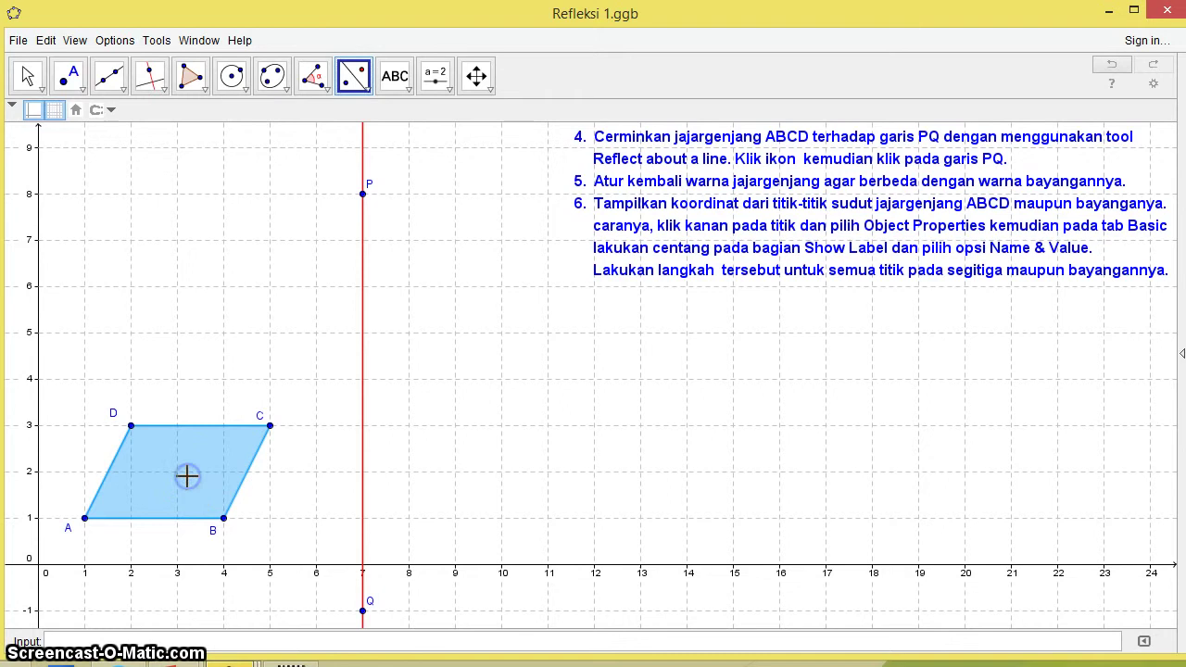
pyautogui.click(359, 421)
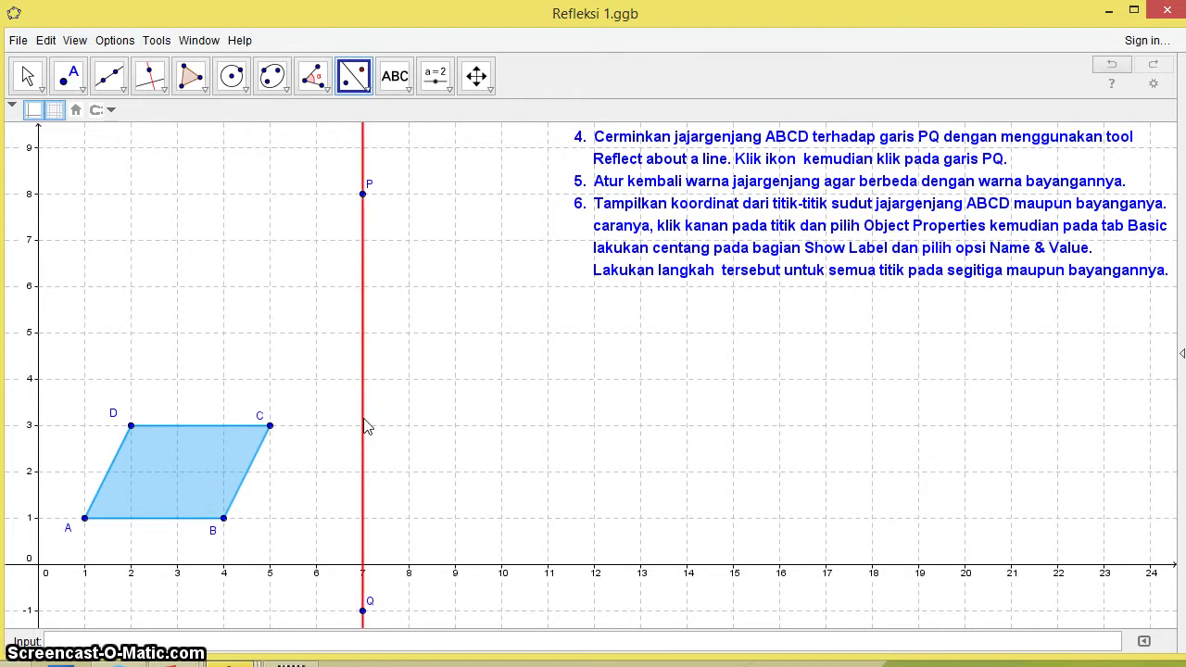
pyautogui.click(361, 444)
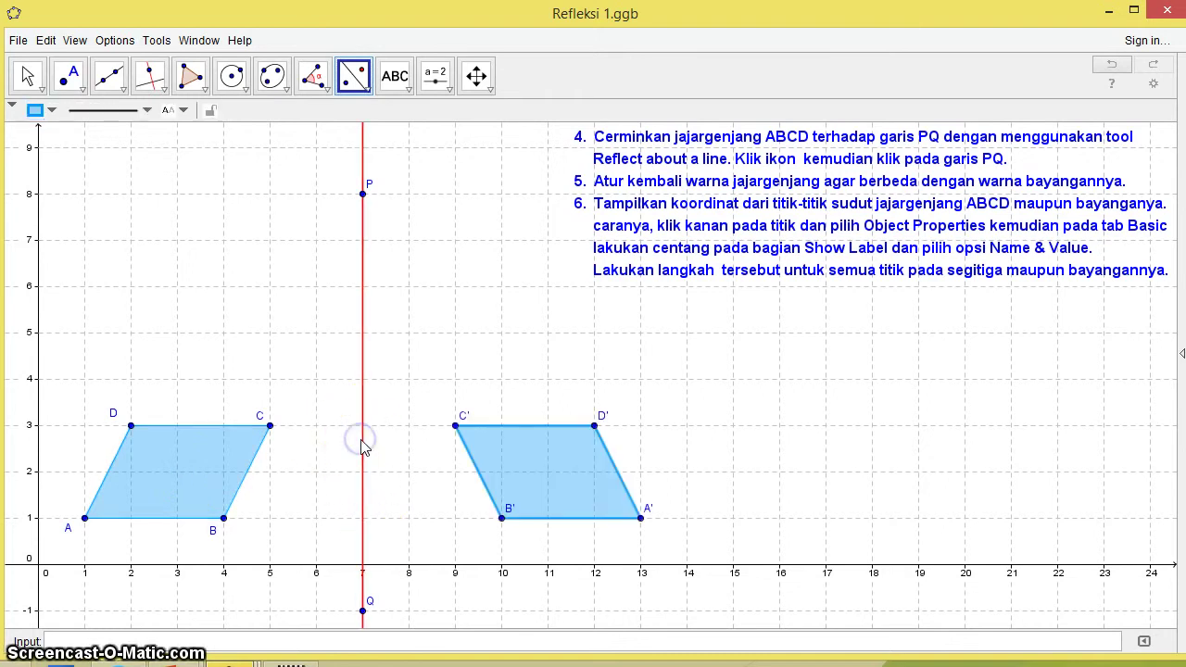
# Reposition the labels B', C' and D' of the reflected image and the labels D and C of the original beside their vertices
pyautogui.click(477, 506)
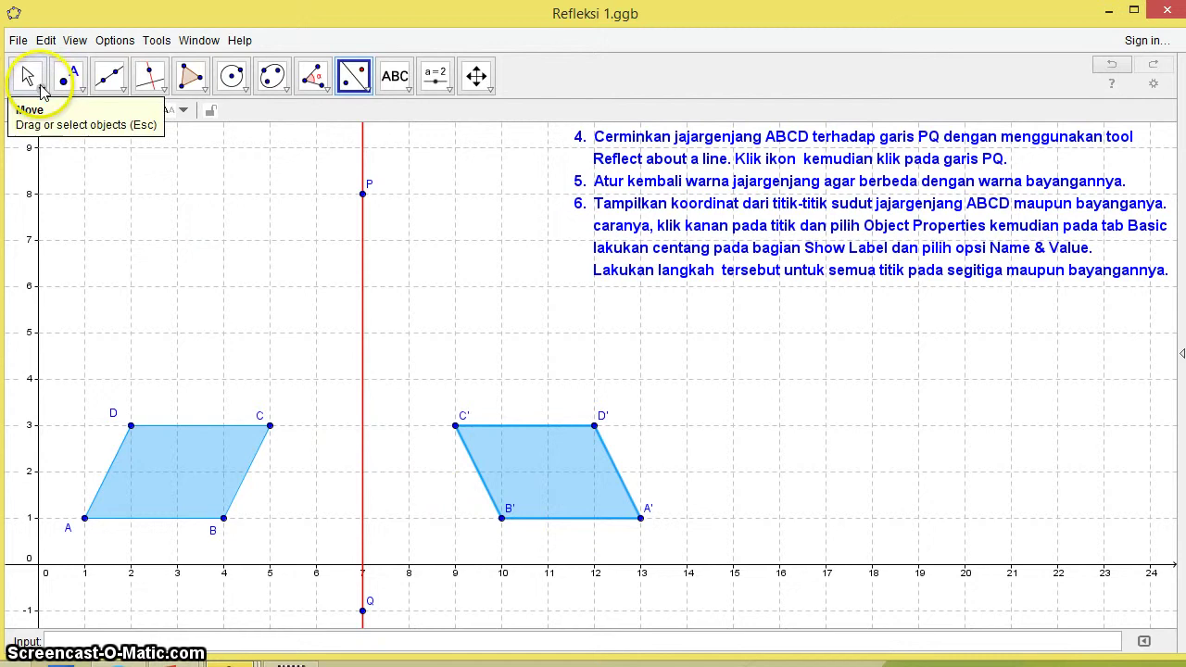
pyautogui.click(28, 75)
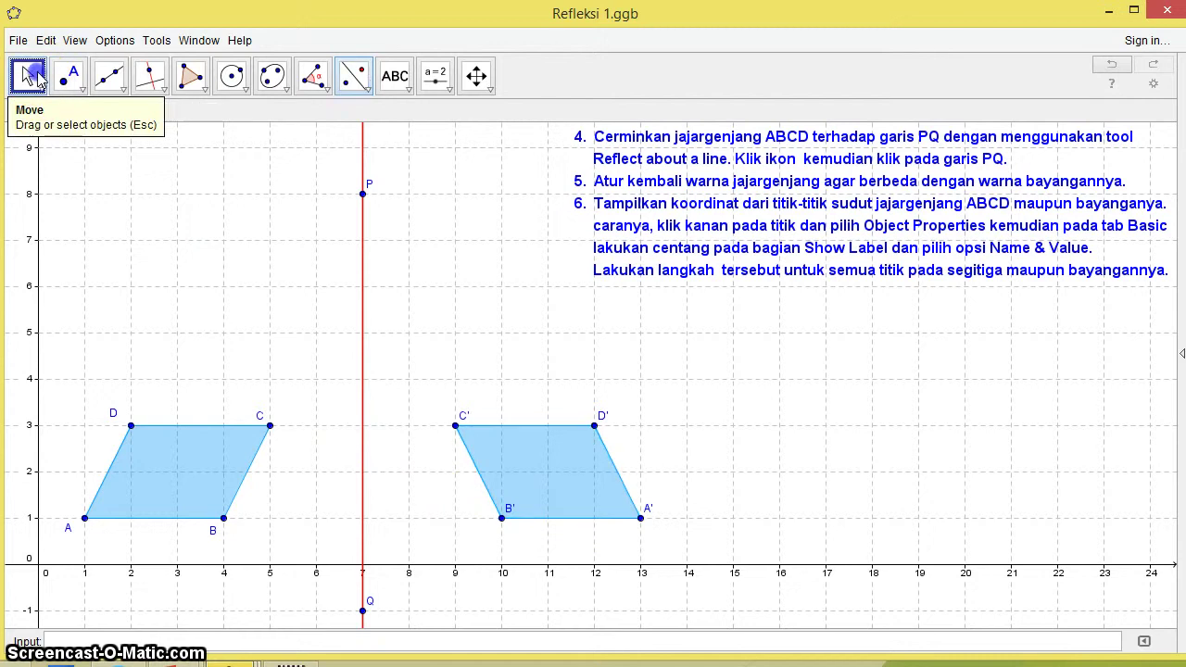
pyautogui.click(492, 515)
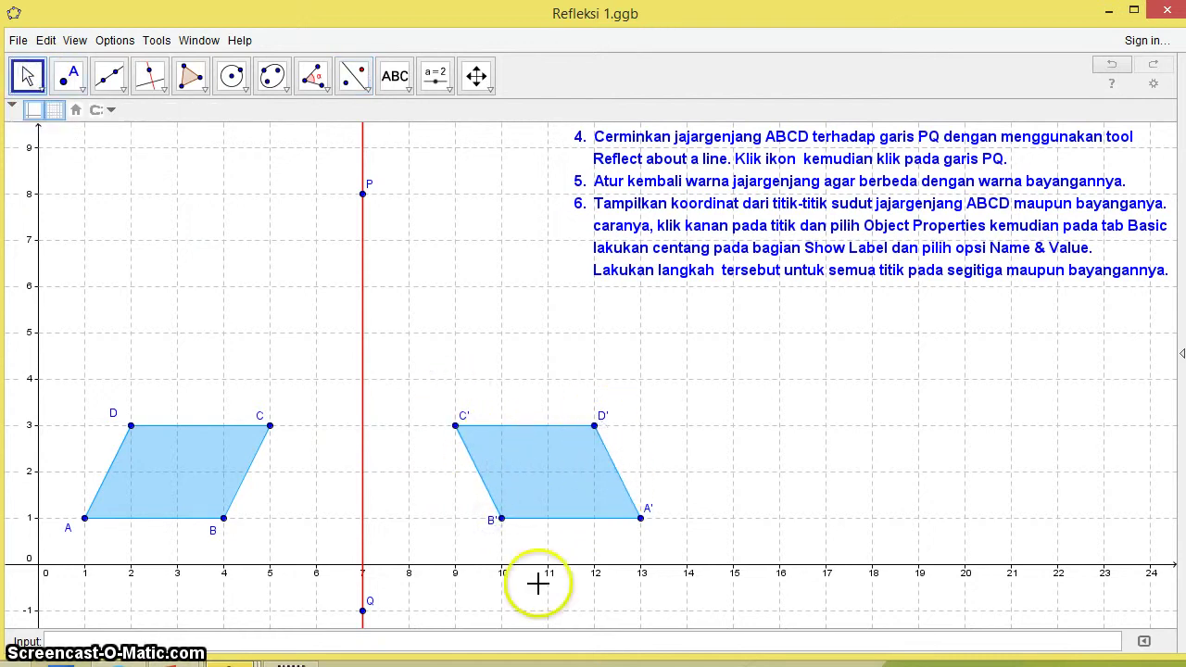
pyautogui.click(453, 425)
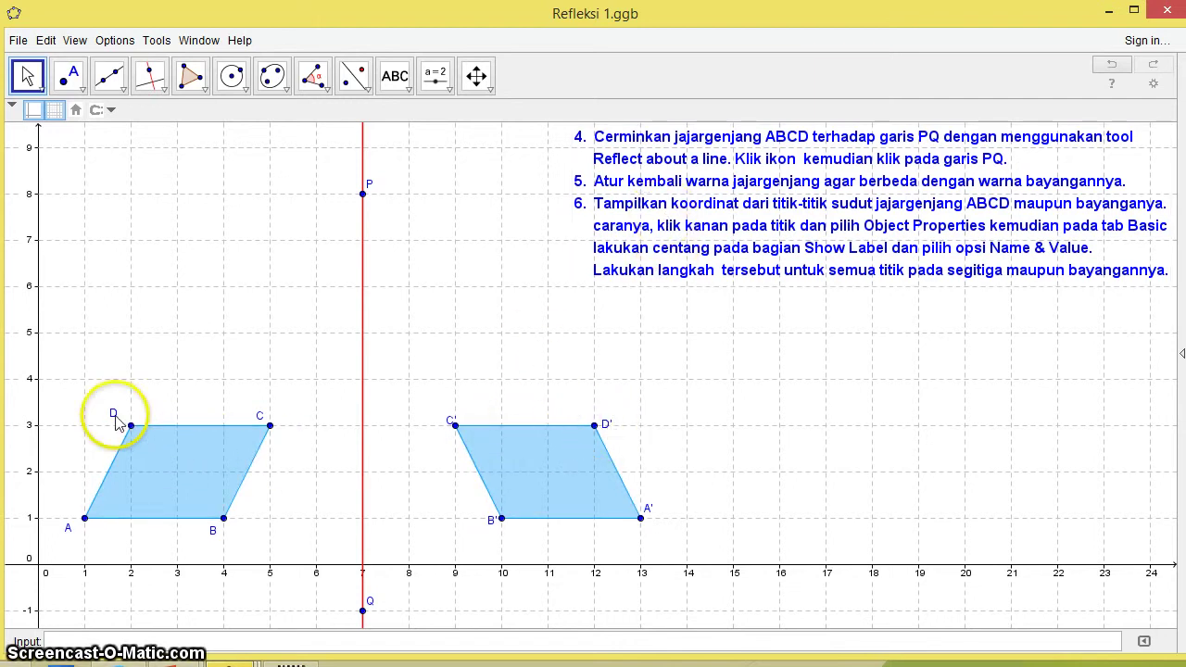
pyautogui.click(286, 424)
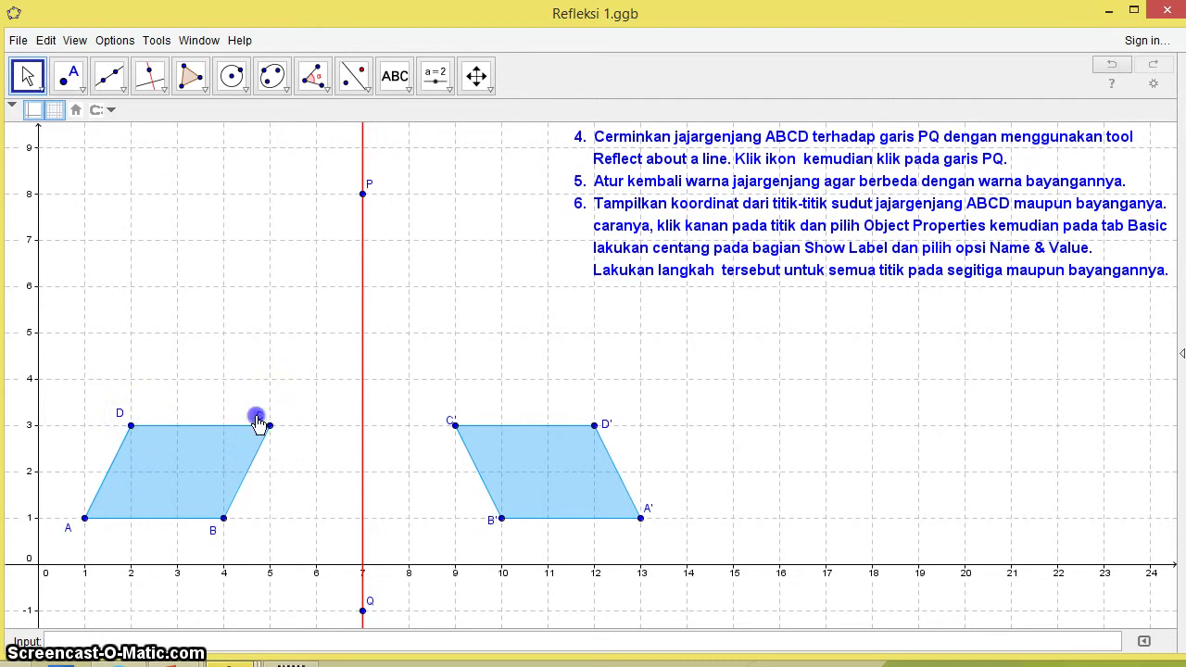
pyautogui.click(198, 491)
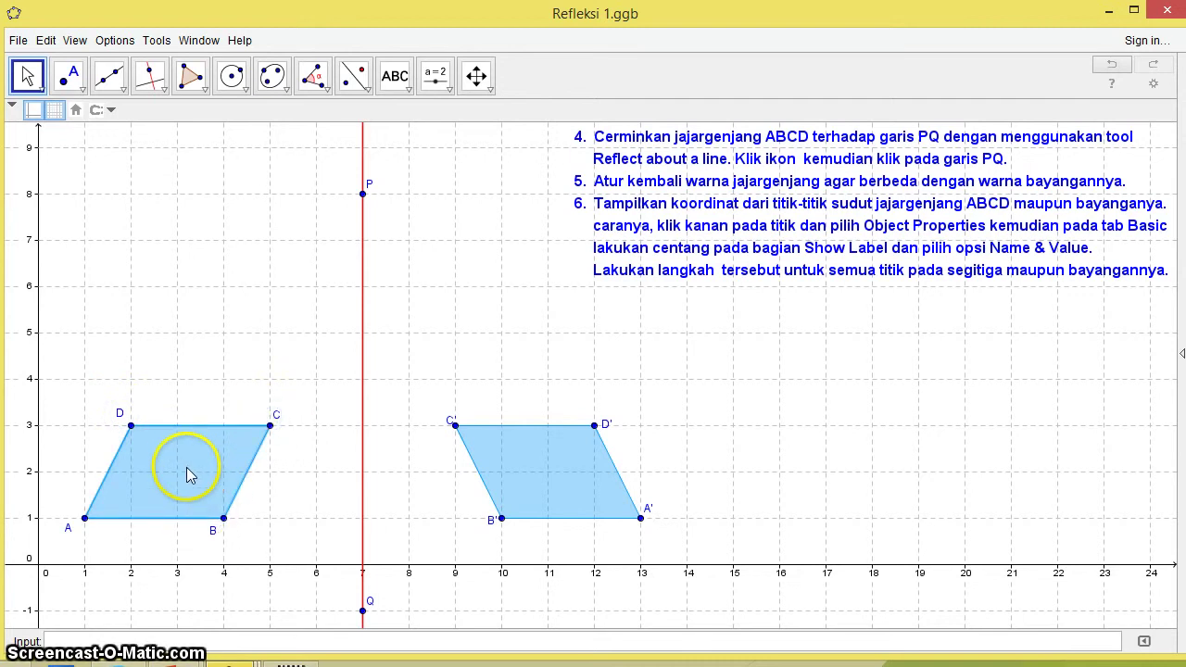
pyautogui.rightClick(186, 474)
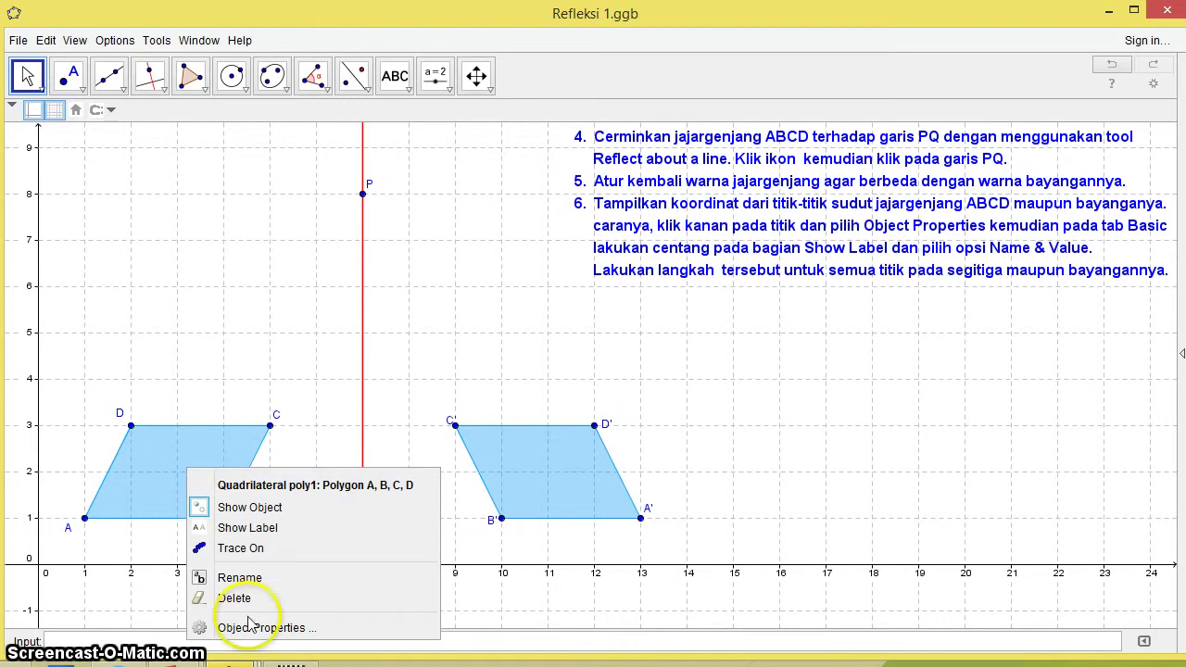
pyautogui.click(253, 629)
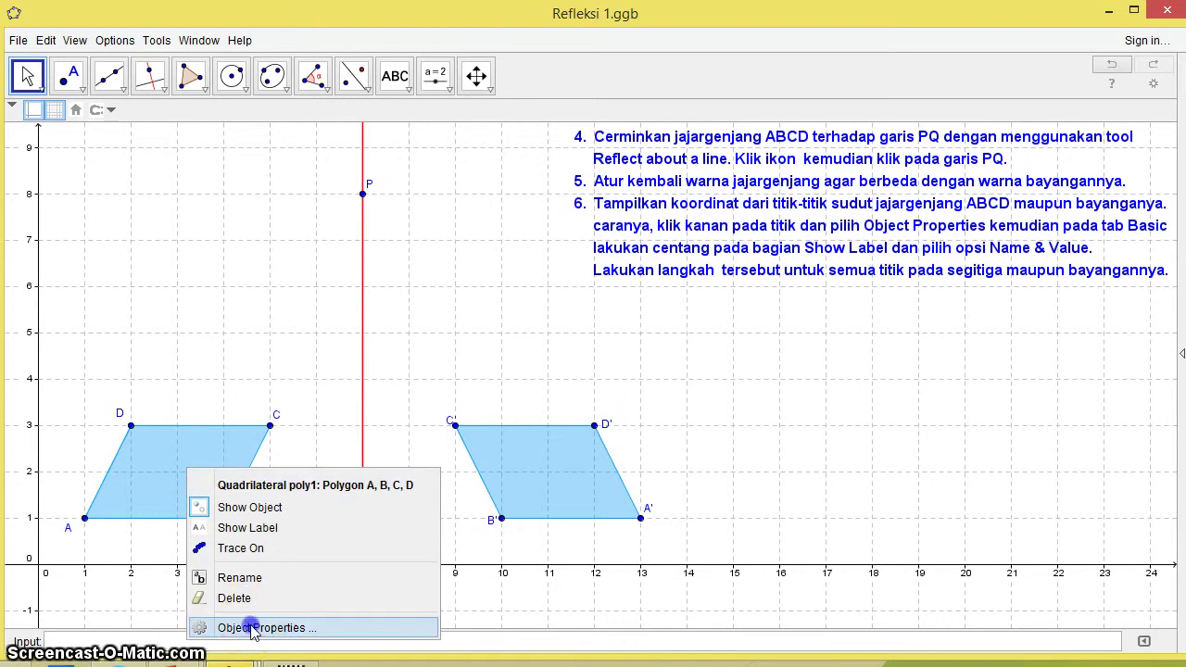
pyautogui.click(253, 629)
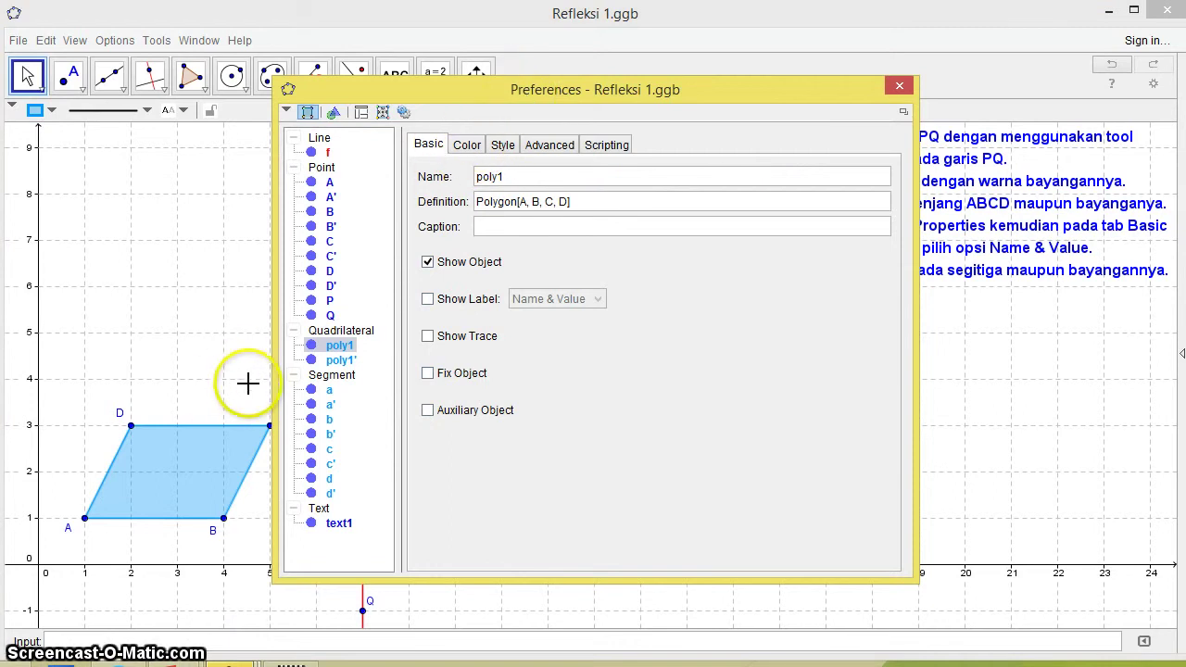
pyautogui.click(896, 85)
# Set the color of the original parallelogram ABCD to green (0, 204, 0)
pyautogui.rightClick(223, 462)
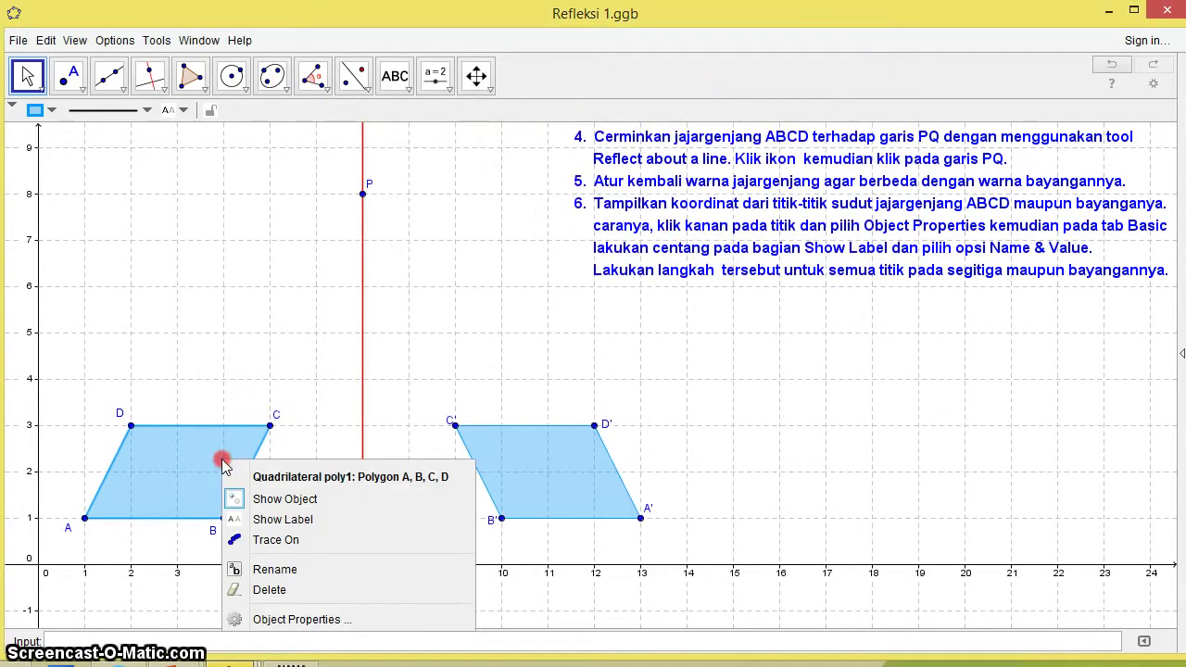
pyautogui.click(269, 617)
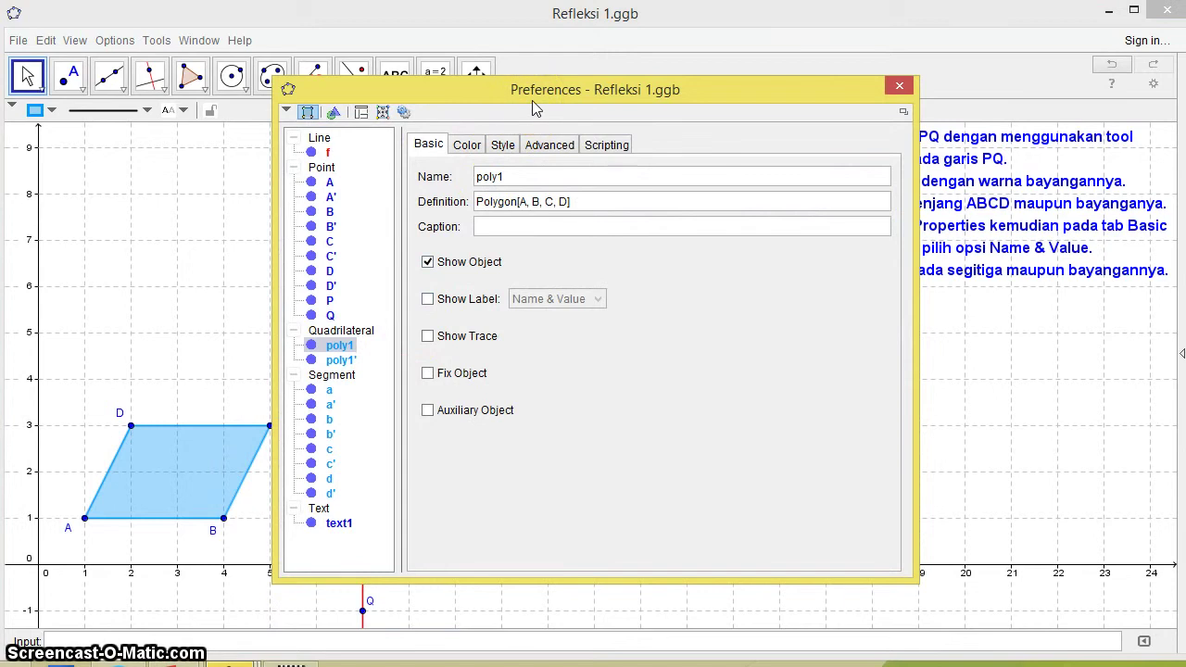
pyautogui.click(466, 146)
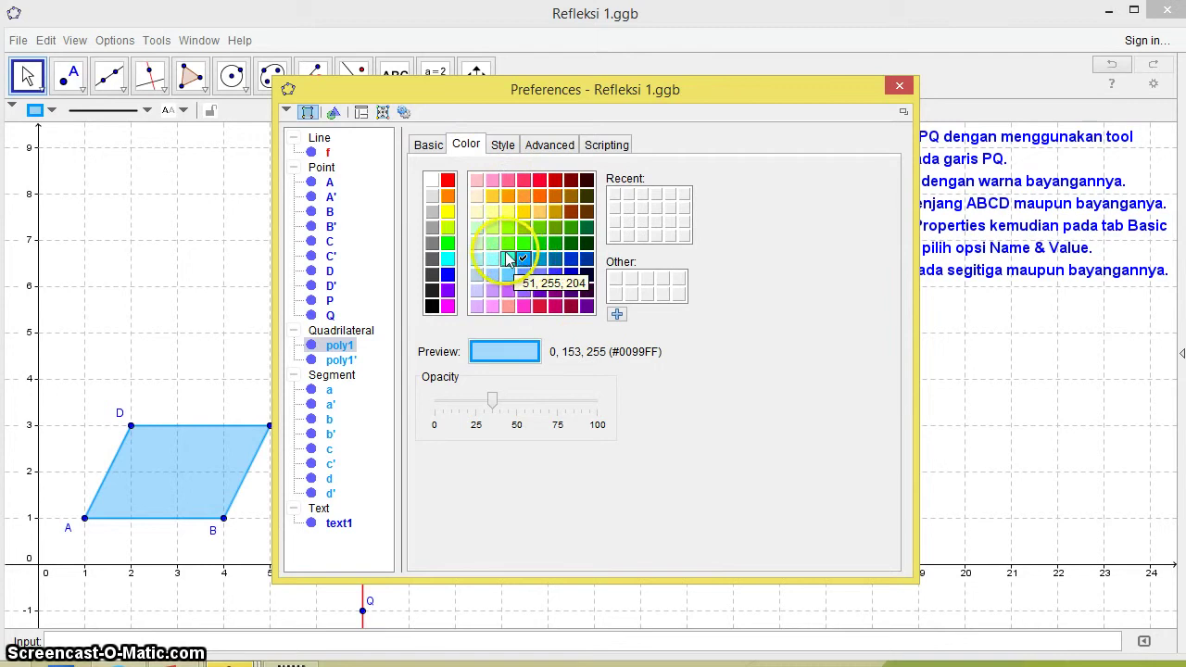
pyautogui.click(540, 244)
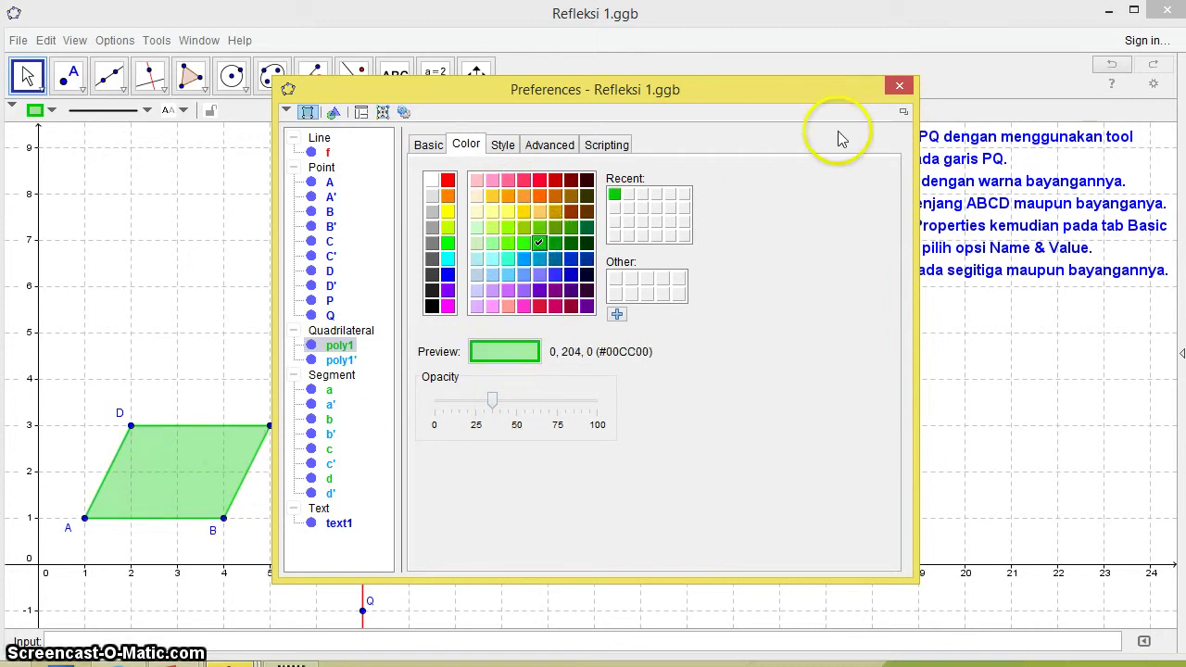
pyautogui.click(899, 89)
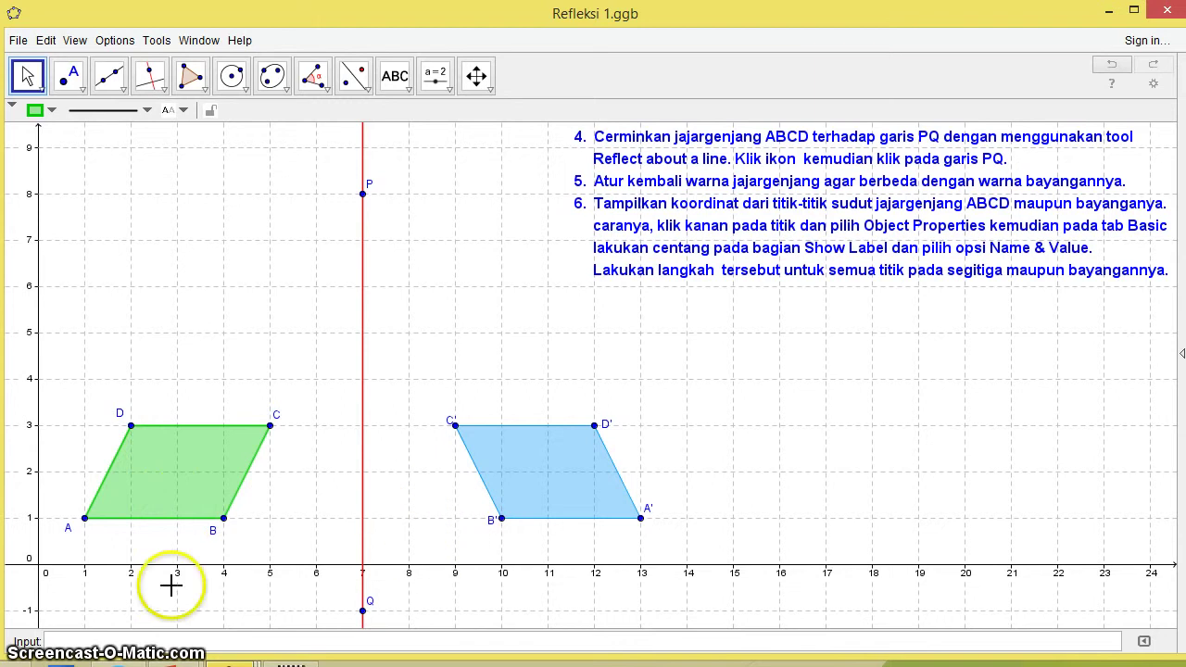
# Set the label of point A to show Name & Value
pyautogui.rightClick(69, 535)
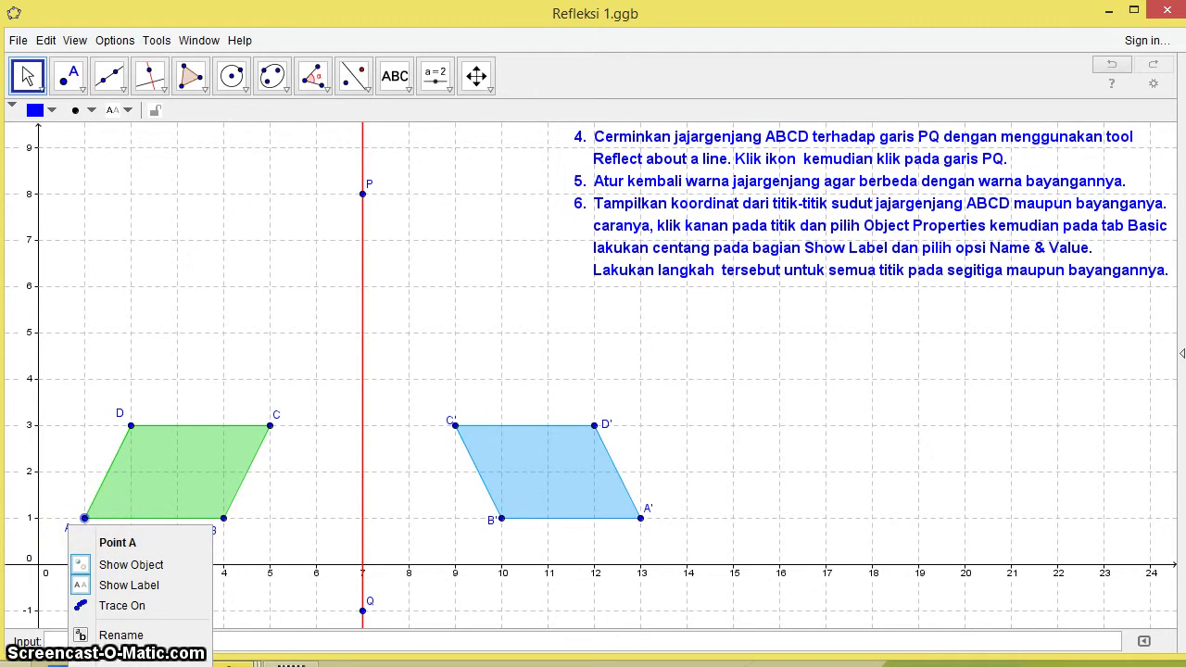
pyautogui.click(130, 654)
pyautogui.click(430, 144)
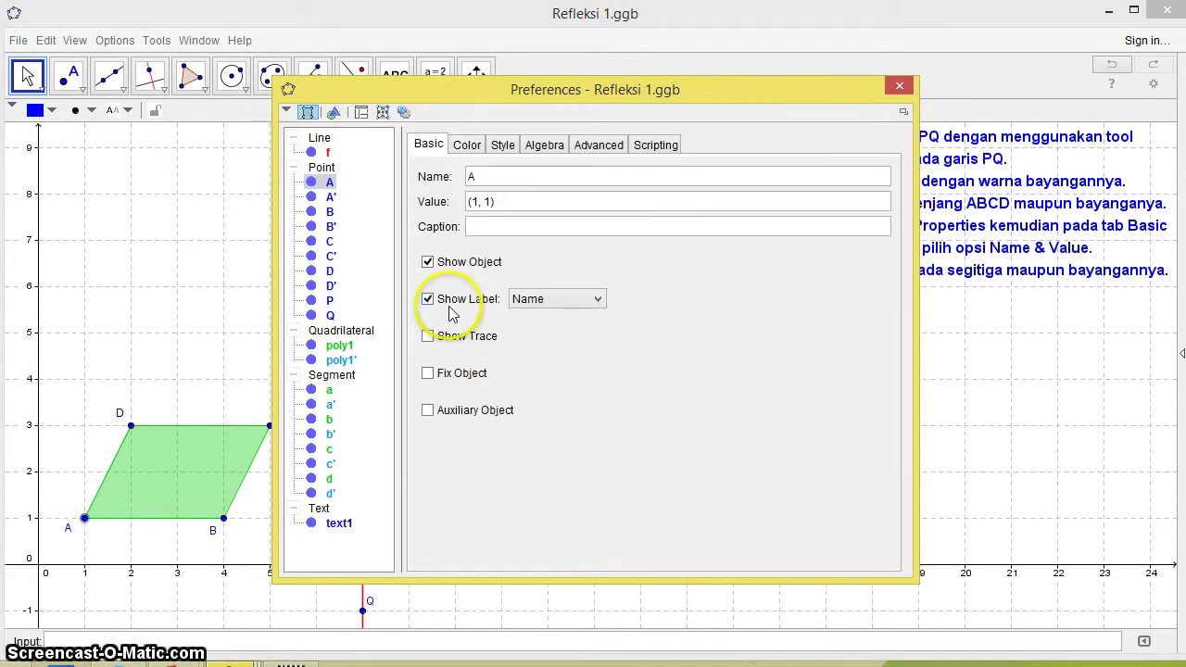
pyautogui.click(553, 300)
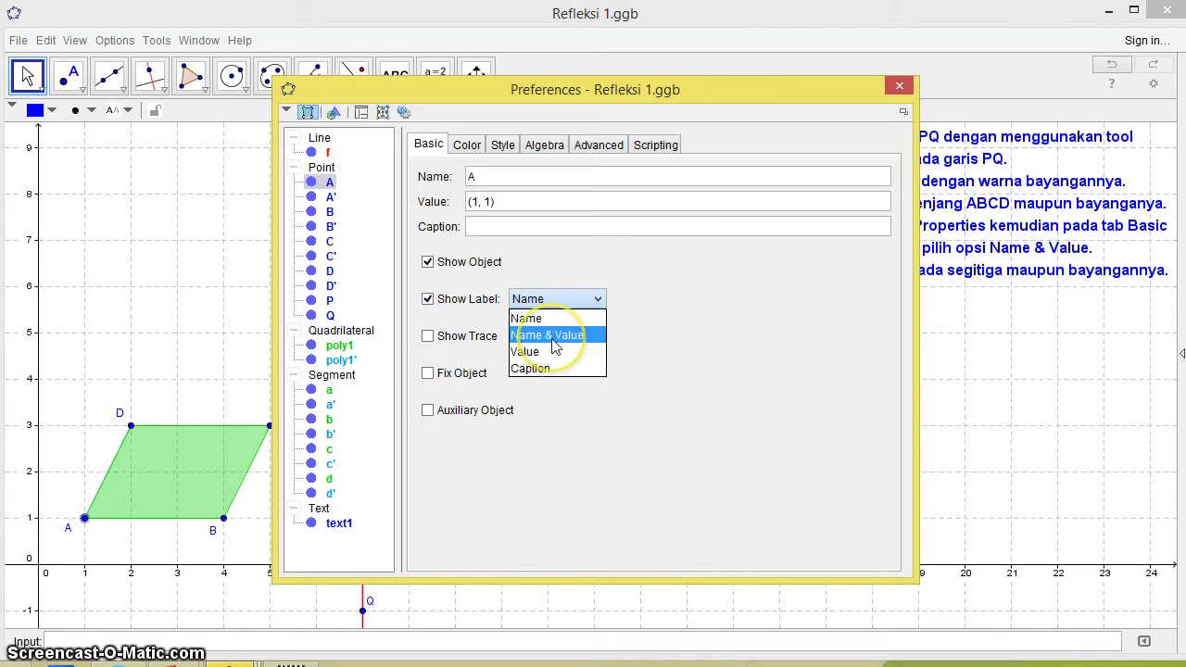
pyautogui.click(554, 343)
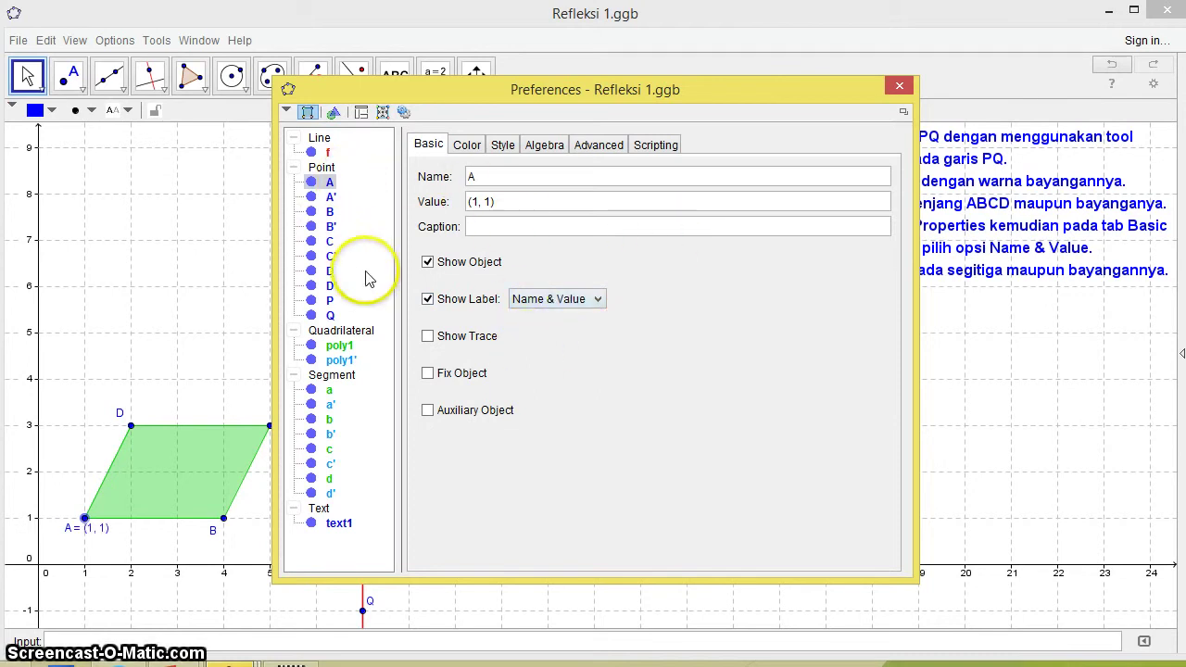
pyautogui.click(185, 397)
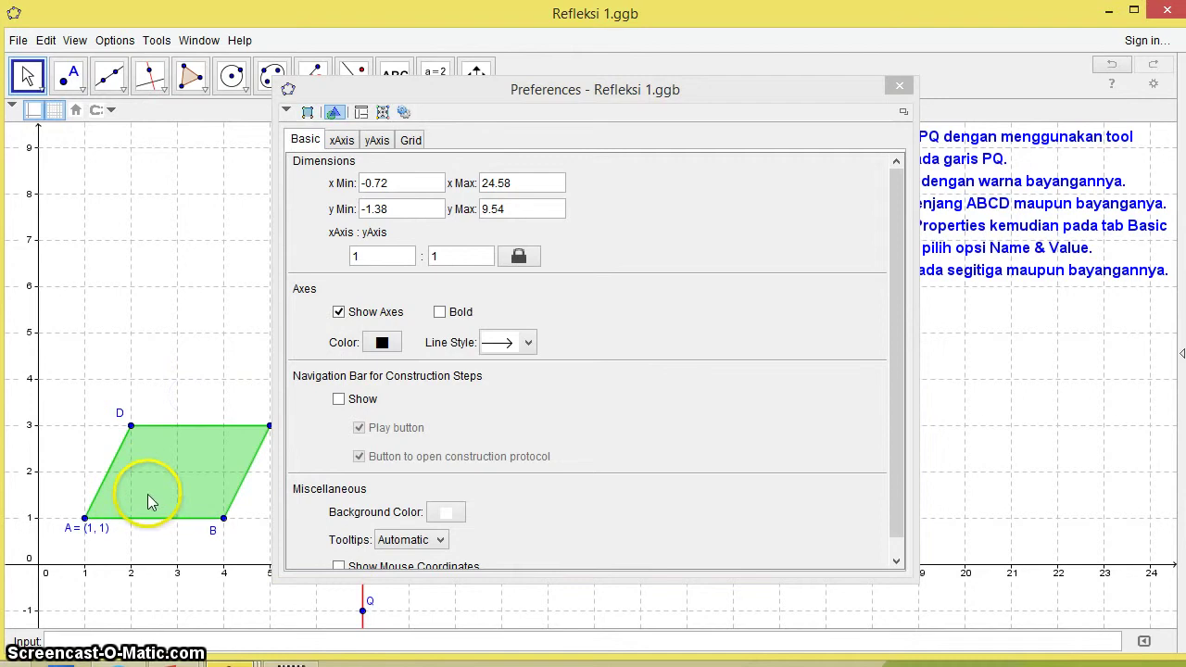
pyautogui.click(898, 85)
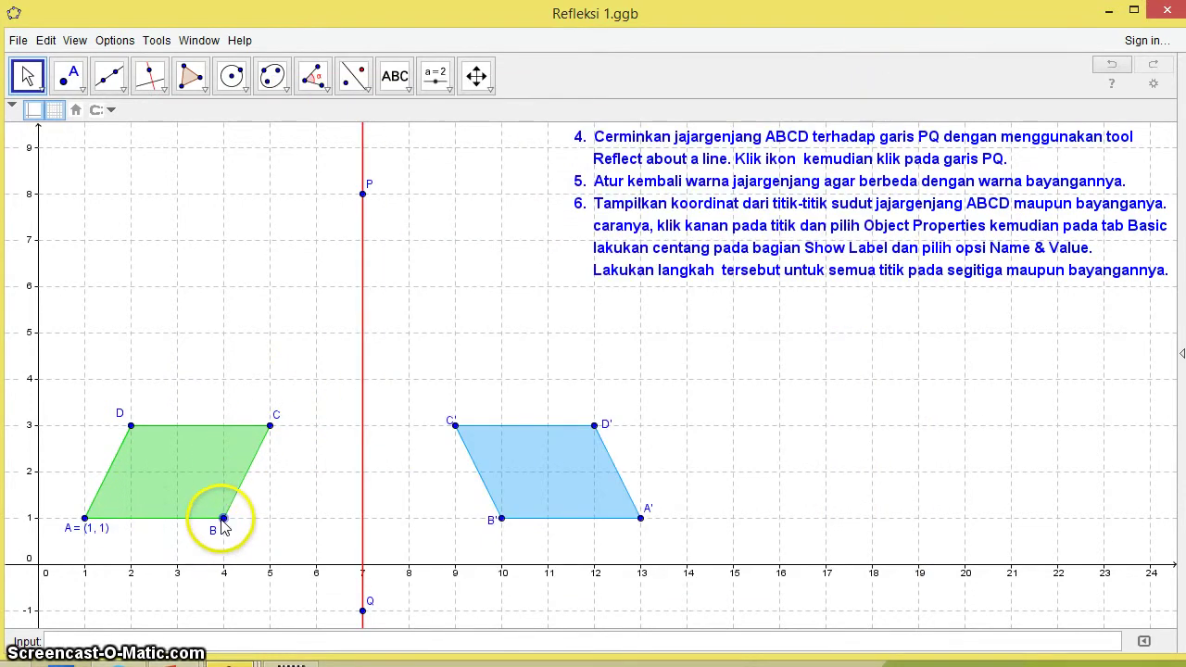
# Set the label of point B to show Name & Value in its object properties
pyautogui.rightClick(222, 519)
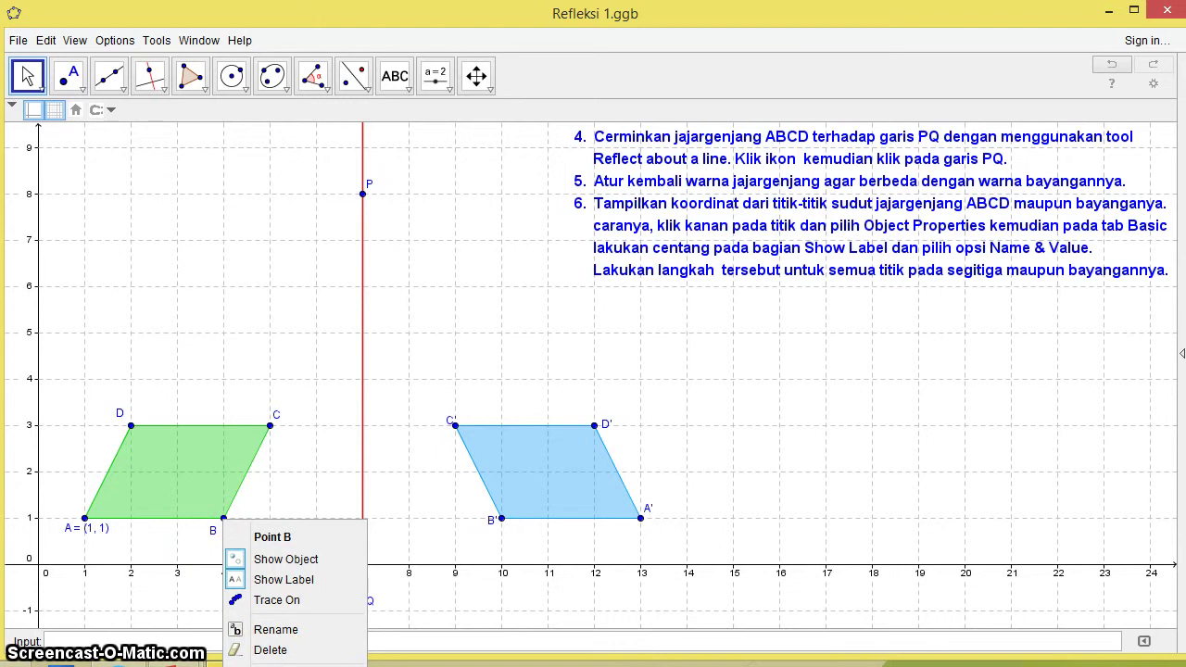
pyautogui.click(287, 663)
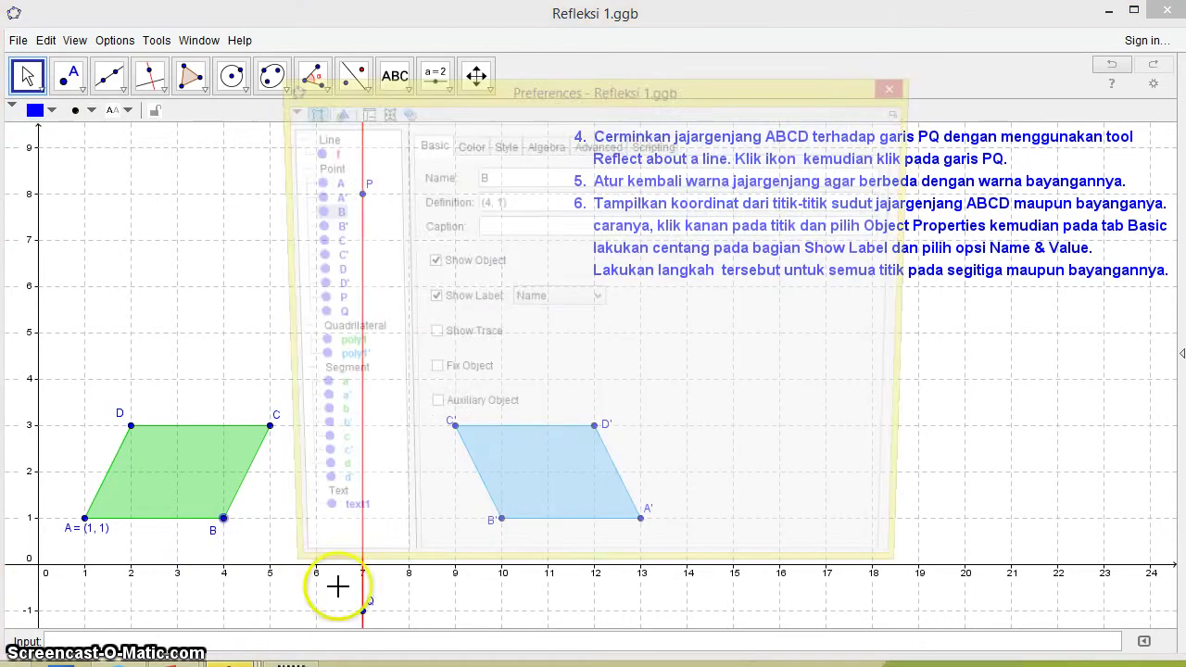
pyautogui.click(327, 202)
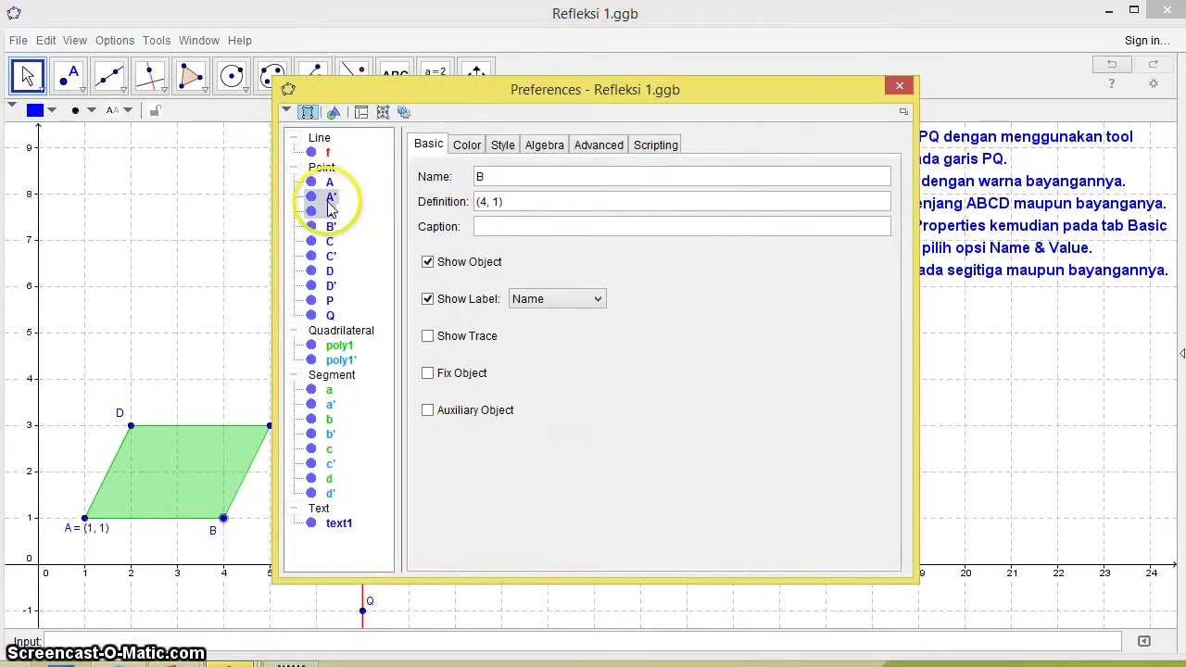
pyautogui.click(329, 211)
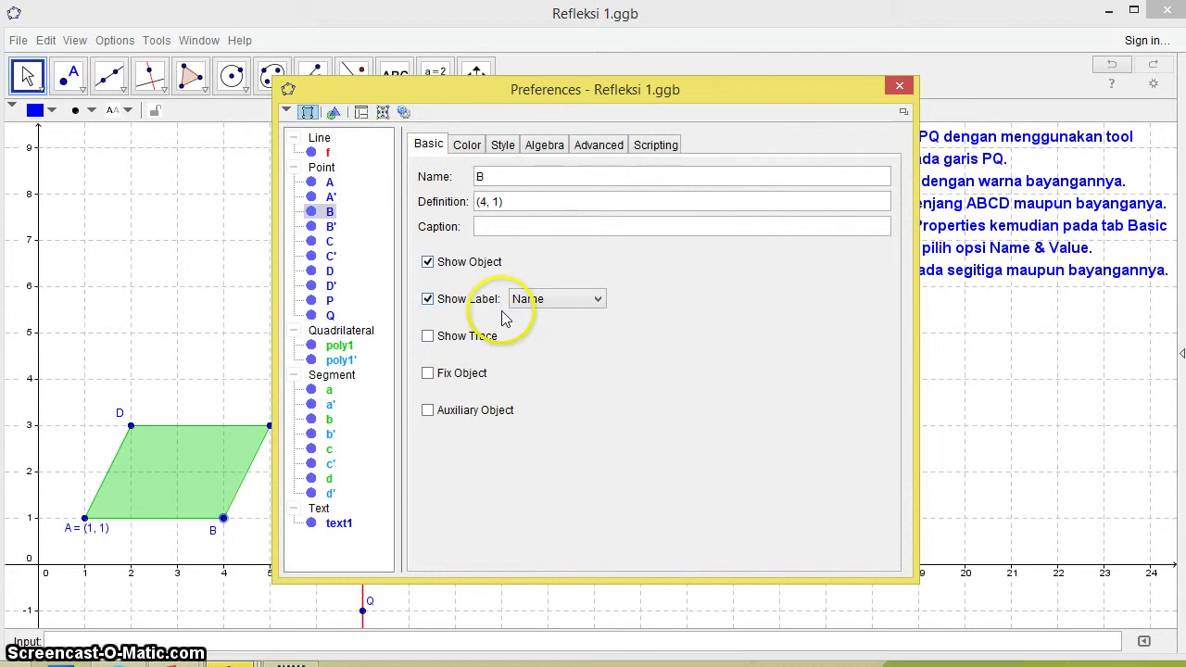
pyautogui.click(528, 299)
pyautogui.click(538, 337)
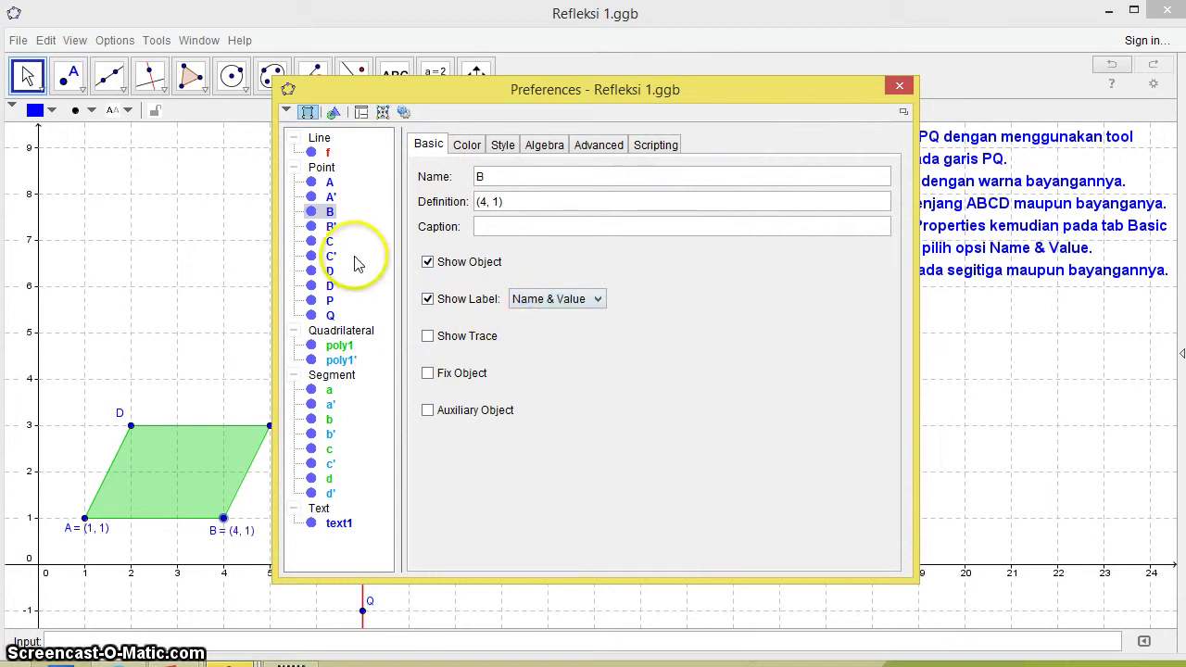
# Set the labels of points C and D to show Name & Value
pyautogui.click(329, 242)
pyautogui.click(555, 299)
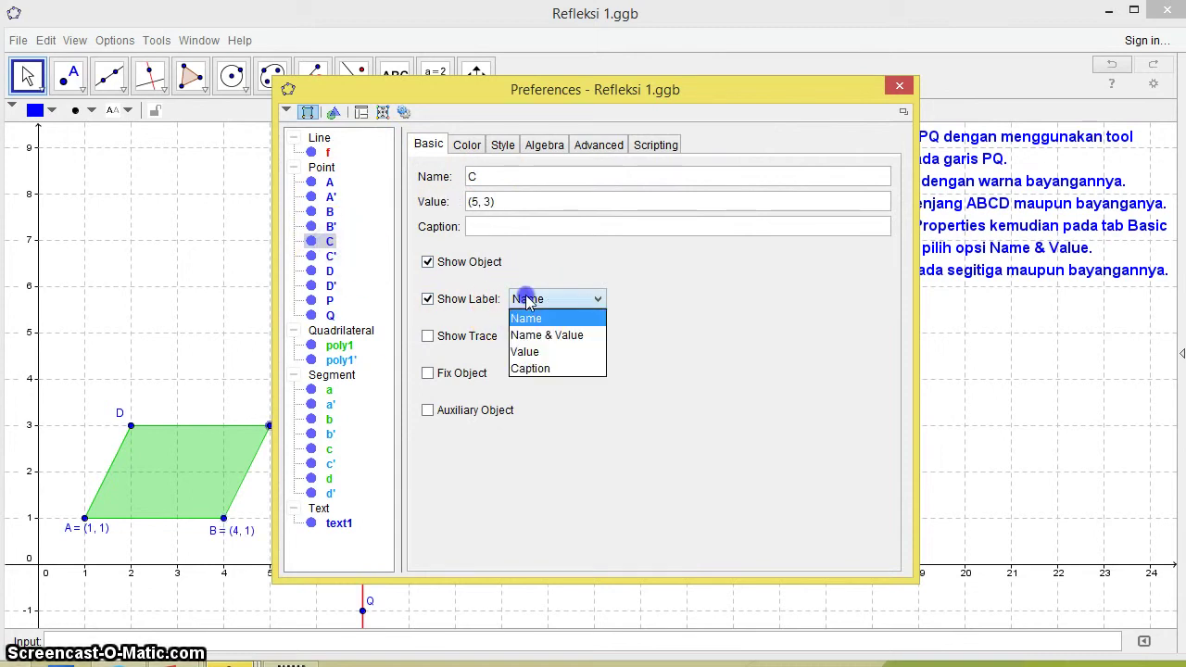
pyautogui.click(546, 335)
pyautogui.click(330, 271)
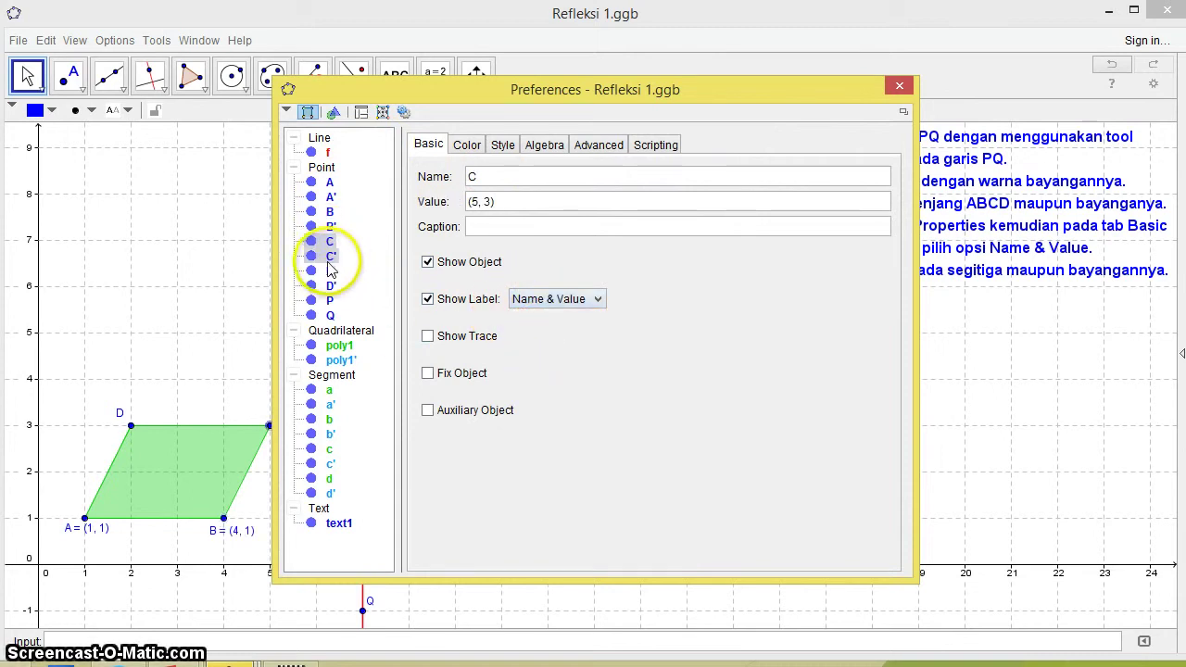
pyautogui.click(514, 298)
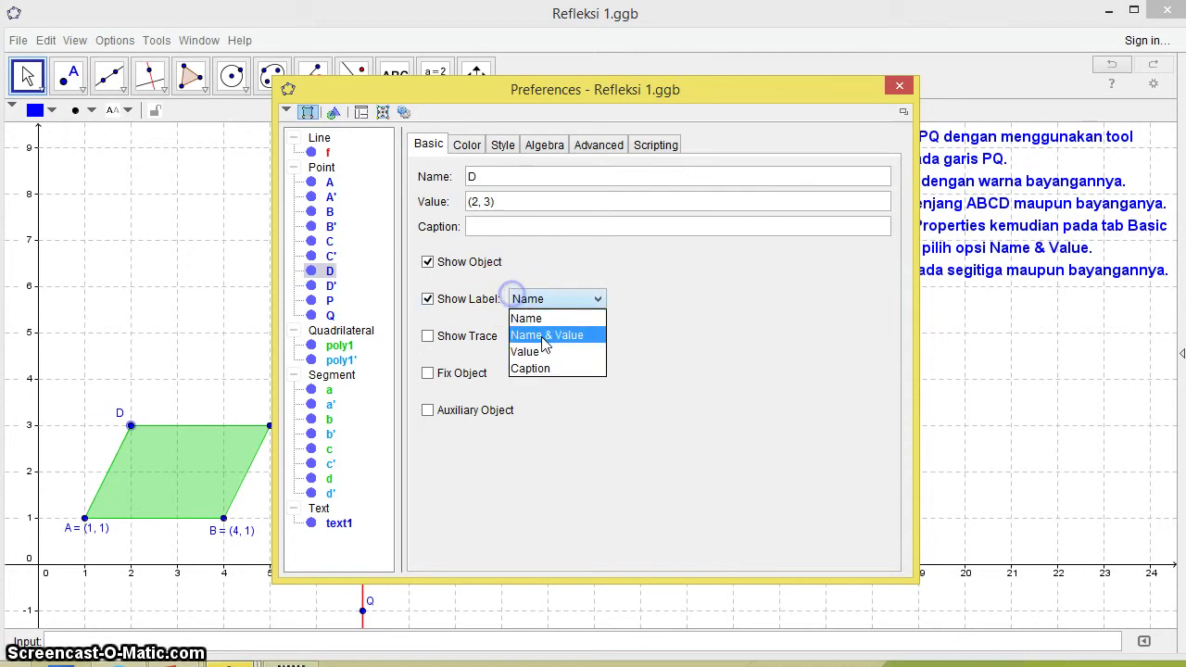
pyautogui.click(544, 334)
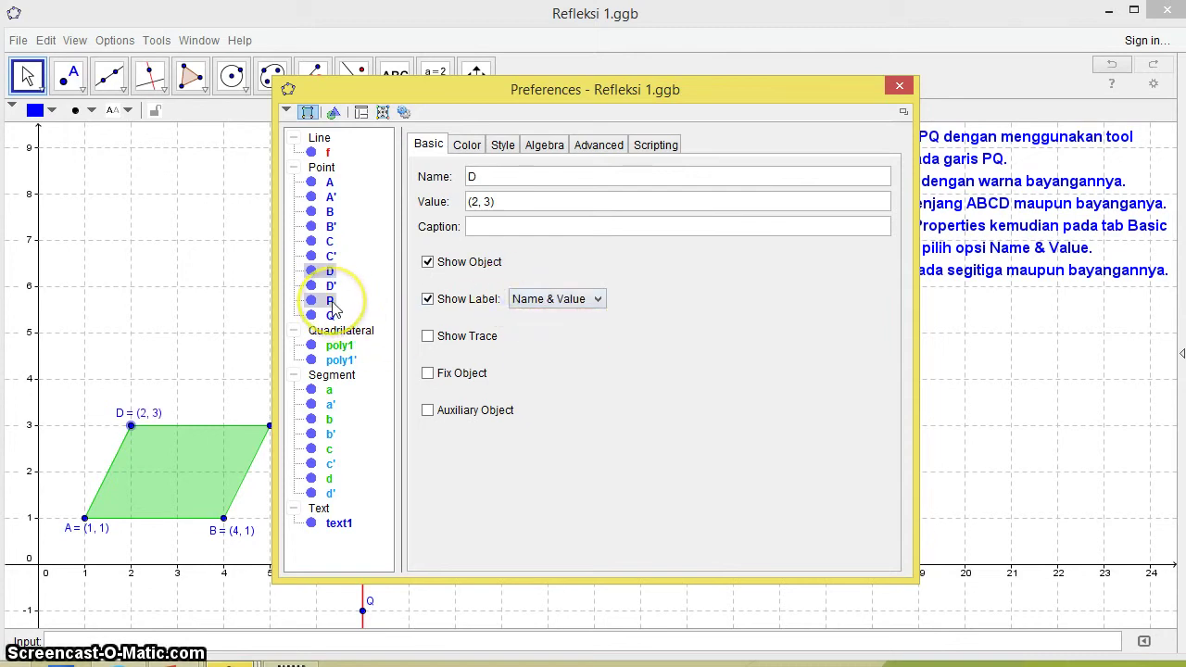
# Set the labels of image points A', B', C', D' and line points P and Q to Name & Value, and close the preferences
pyautogui.click(330, 197)
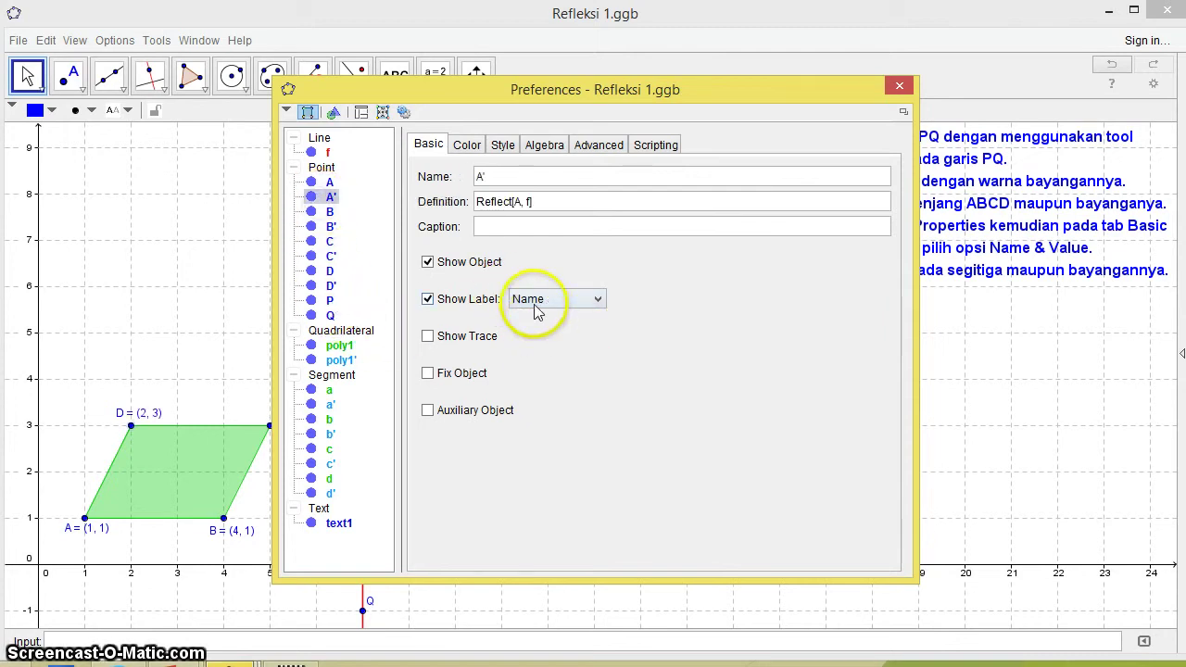
pyautogui.click(534, 306)
pyautogui.click(544, 334)
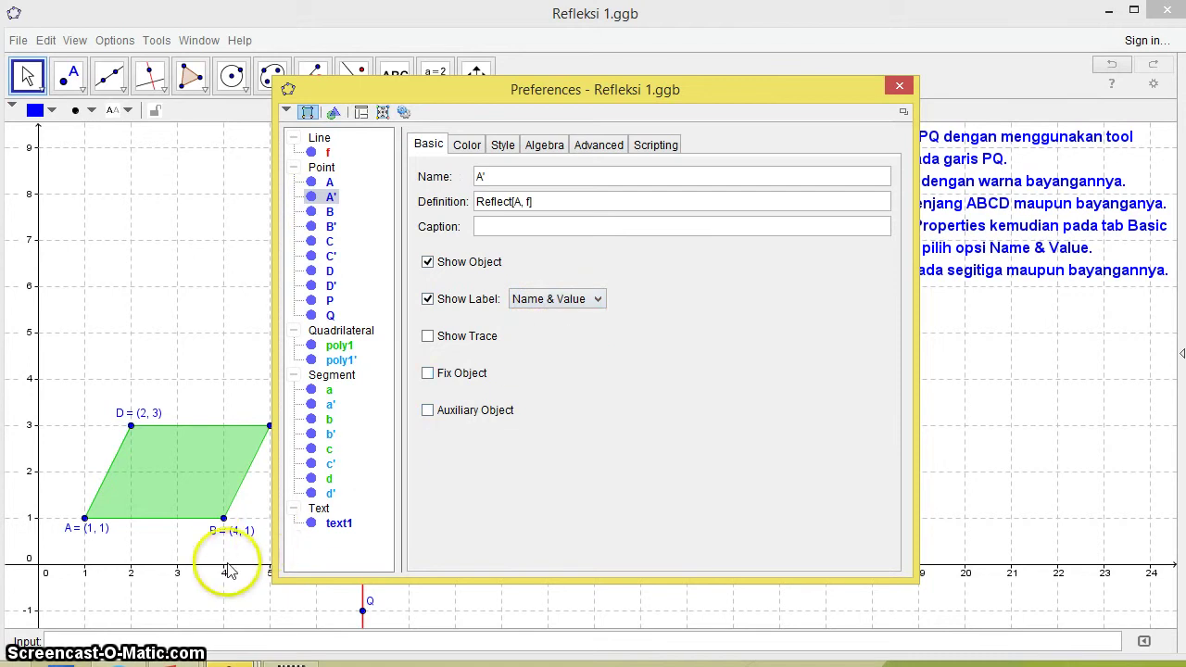
pyautogui.click(328, 228)
pyautogui.click(537, 299)
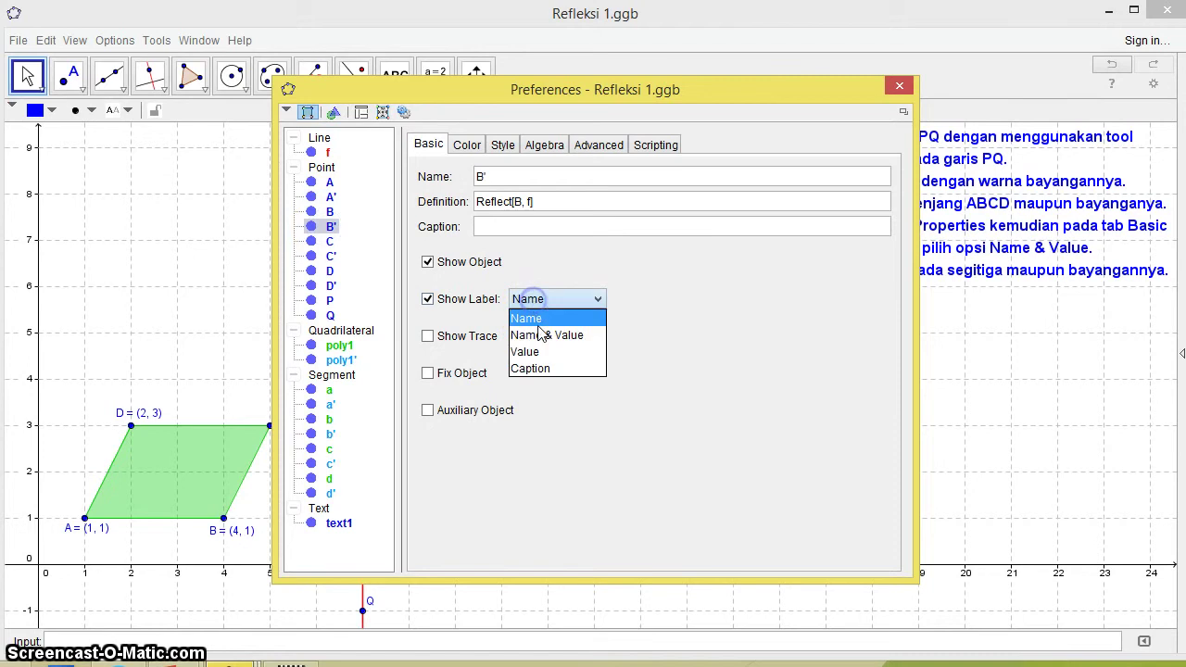
pyautogui.click(544, 339)
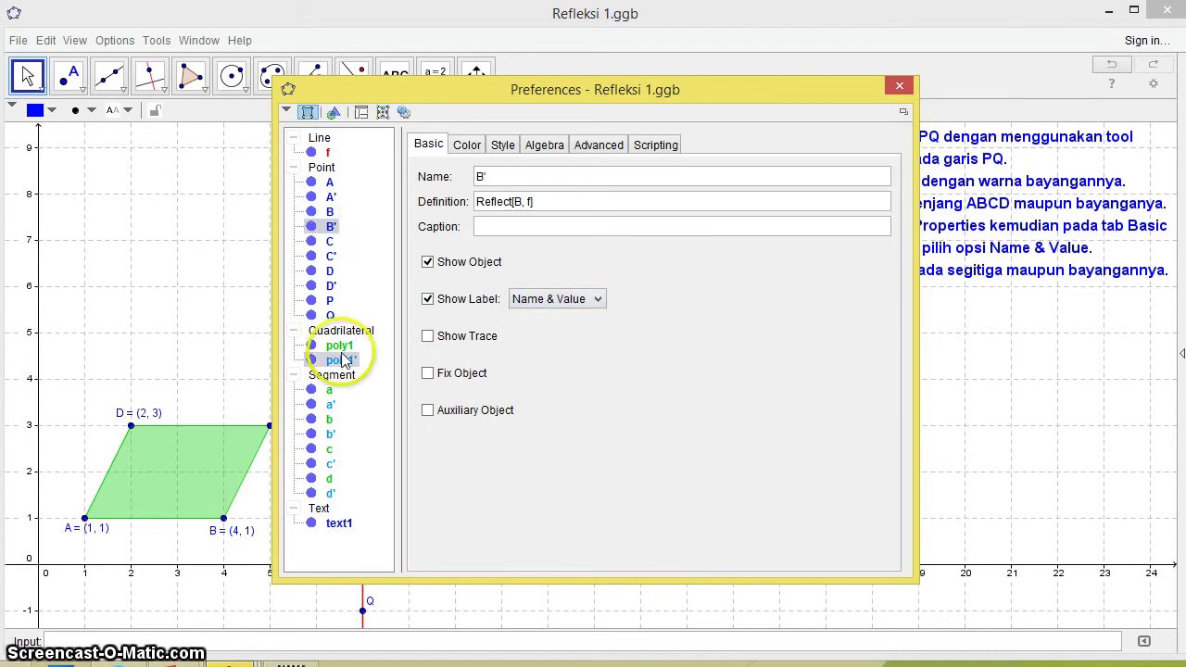
pyautogui.click(370, 331)
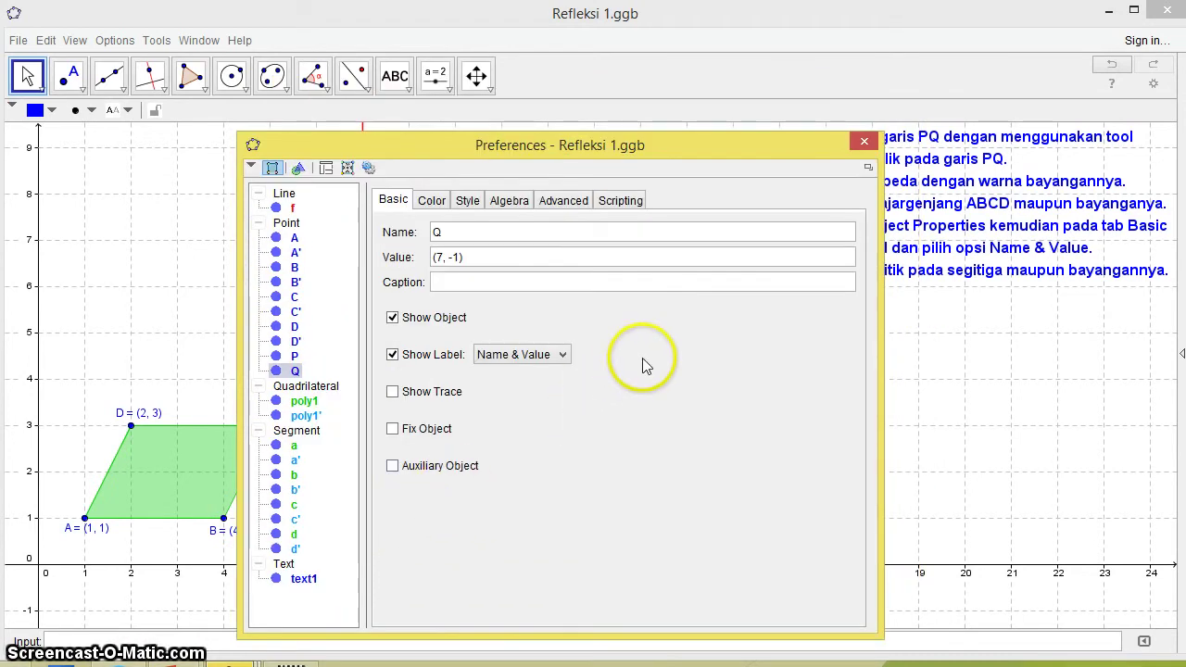
pyautogui.click(865, 144)
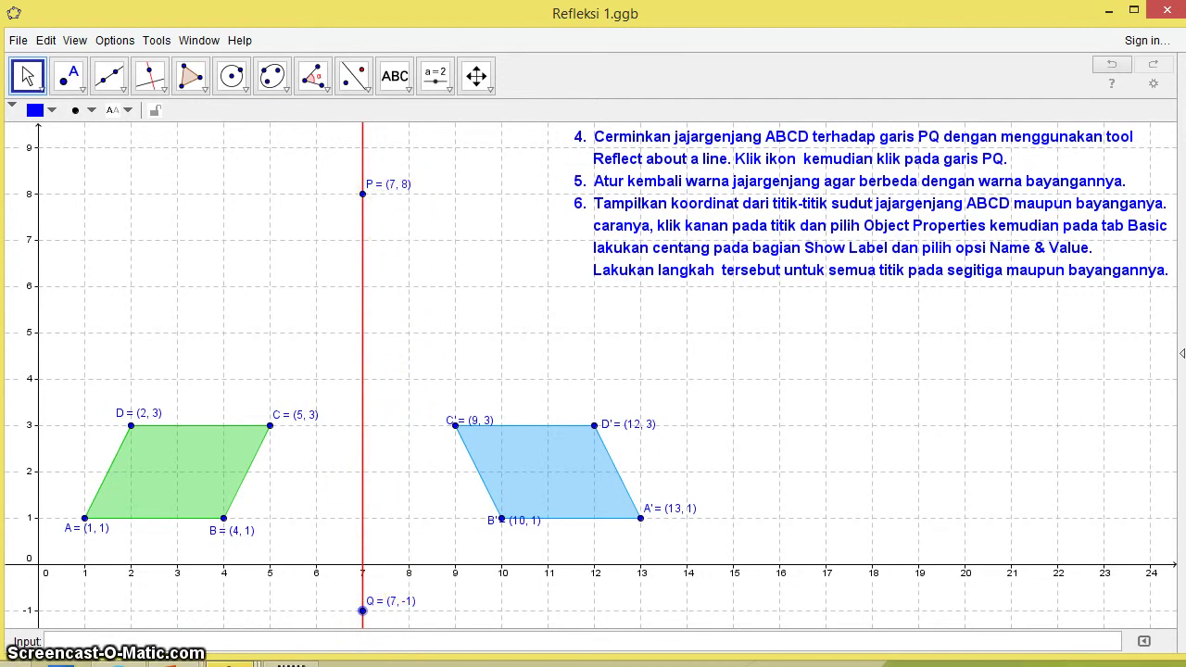
# Switch to the lesson slideshow and go to the slide for step 7
pyautogui.hotkey('alt', 'Tab')
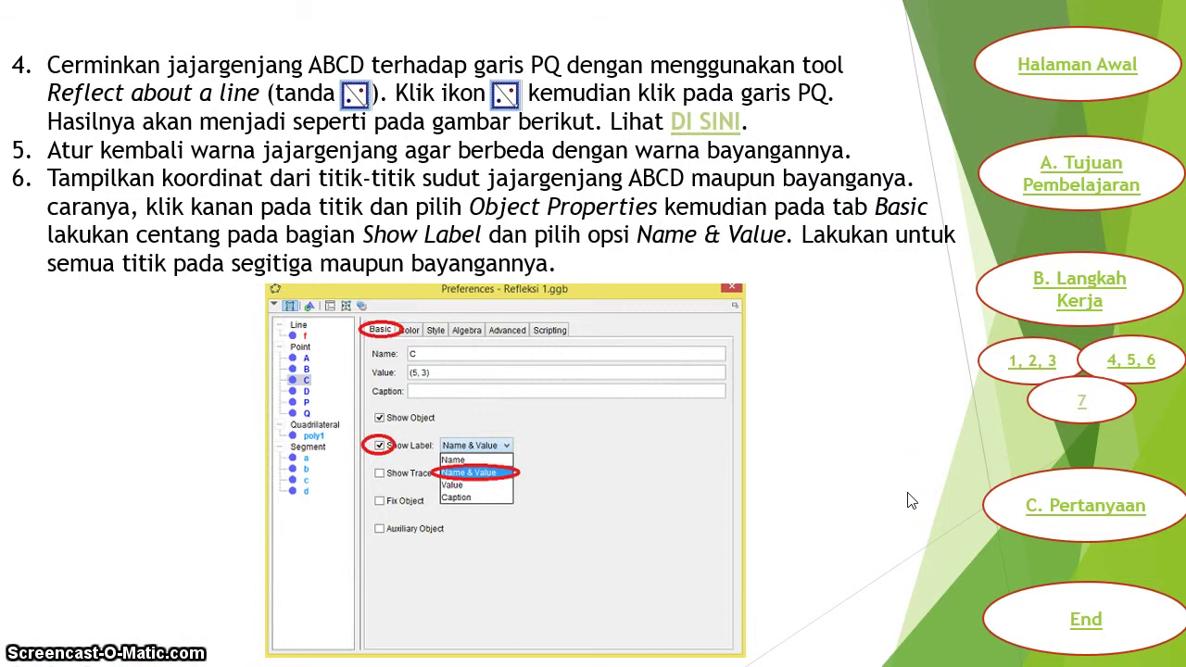
pyautogui.click(1085, 414)
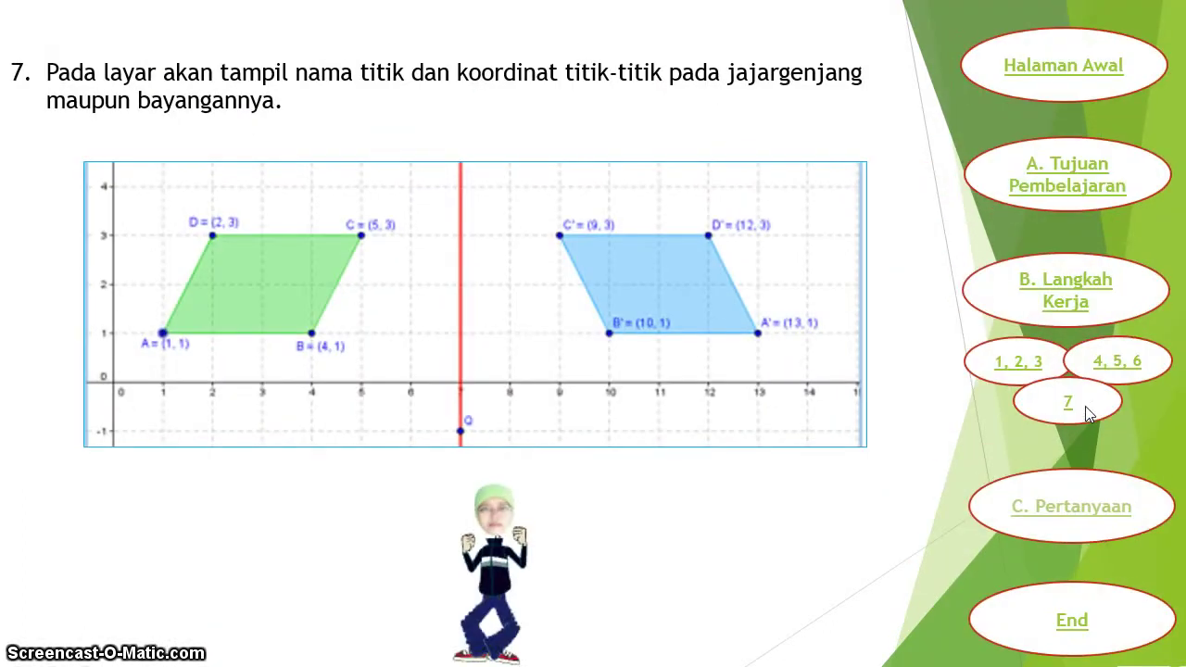